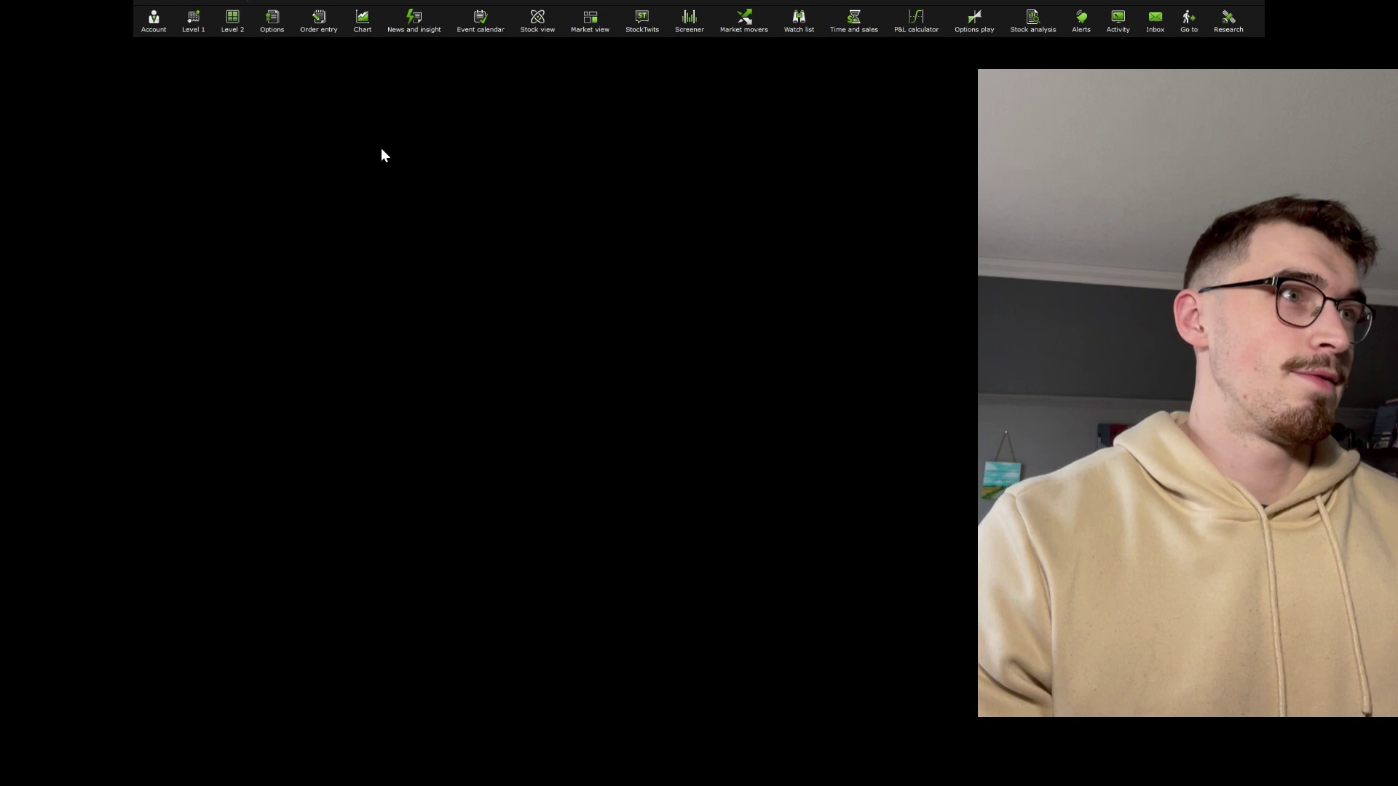
# Step: Open a new TSLA chart and drag the divider to enlarge the price pane over volume
pyautogui.click(364, 21)
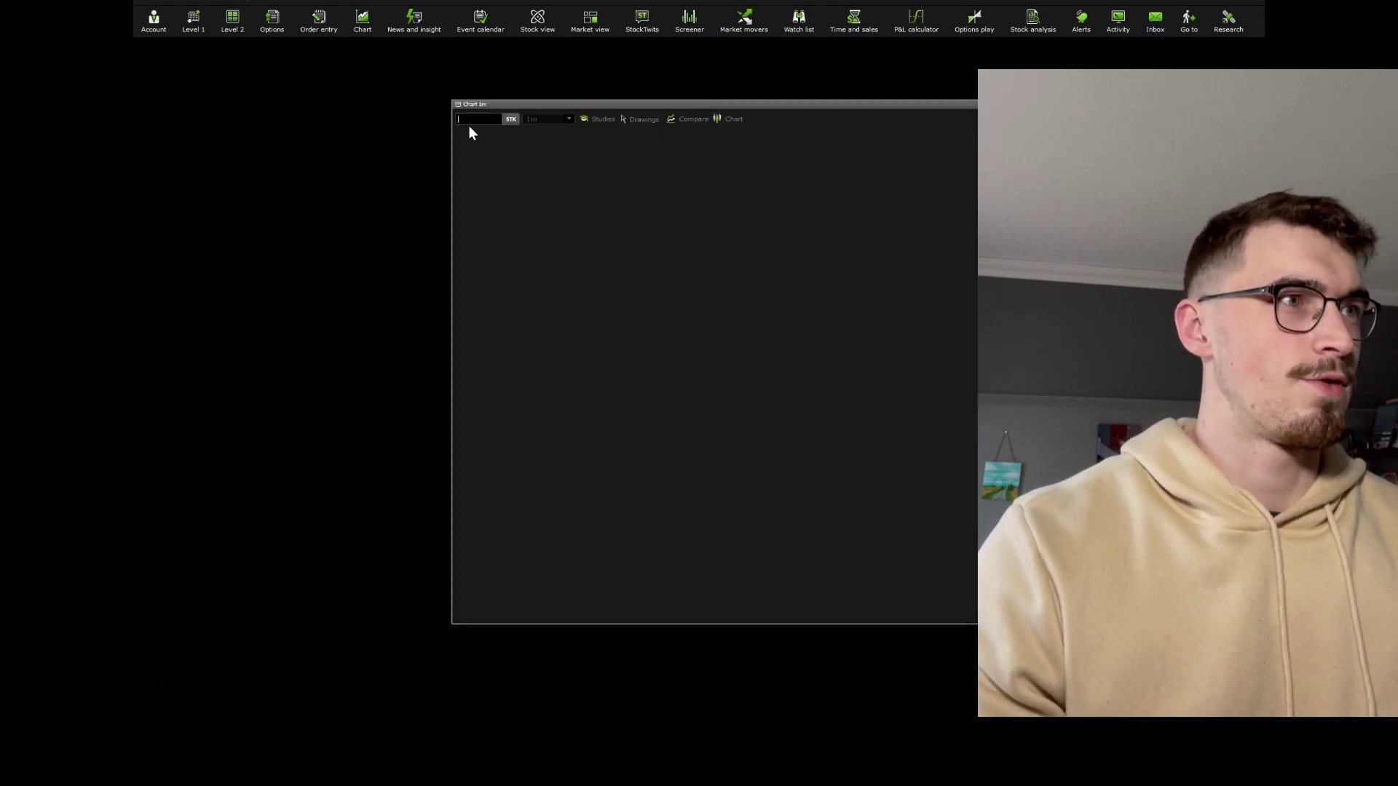
pyautogui.click(486, 121)
pyautogui.write('TSLA')
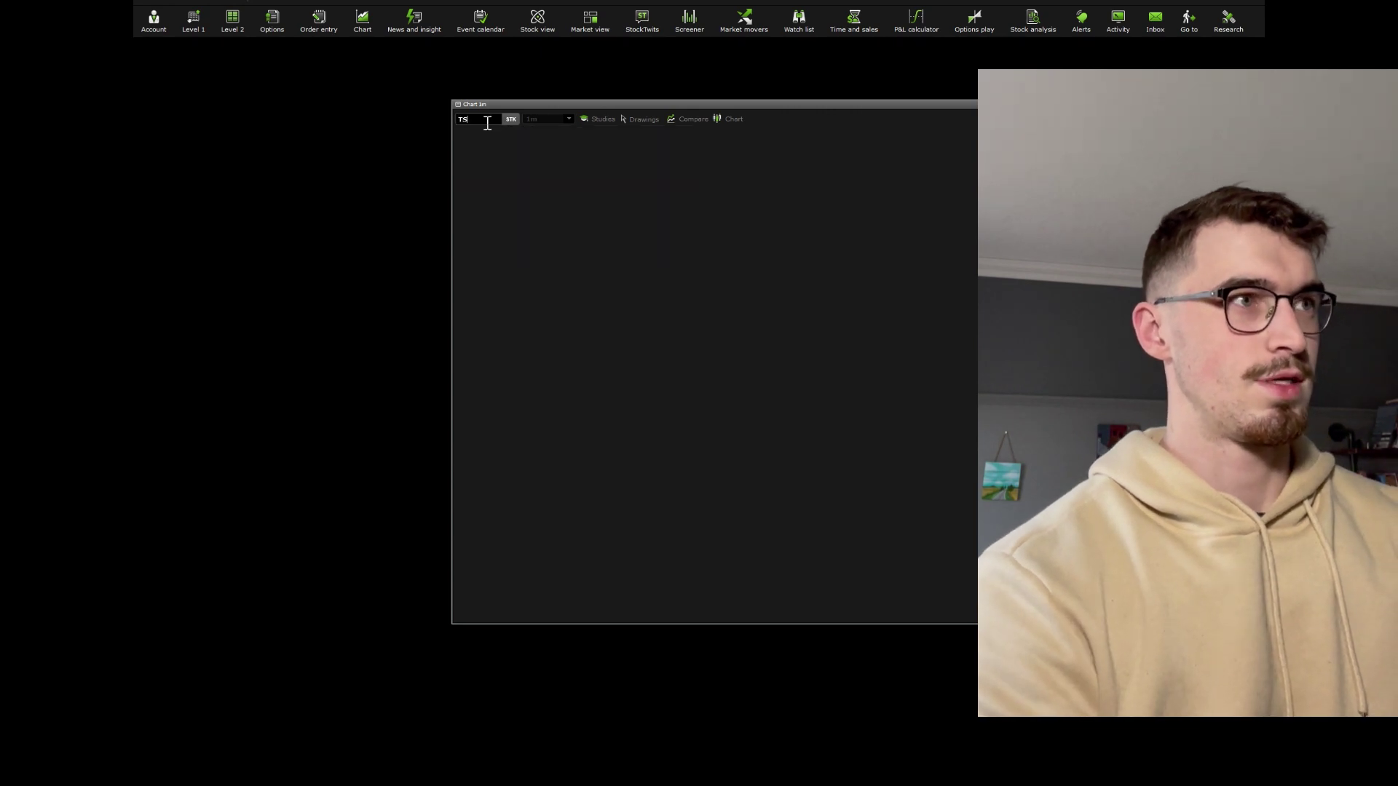
pyautogui.press('Return')
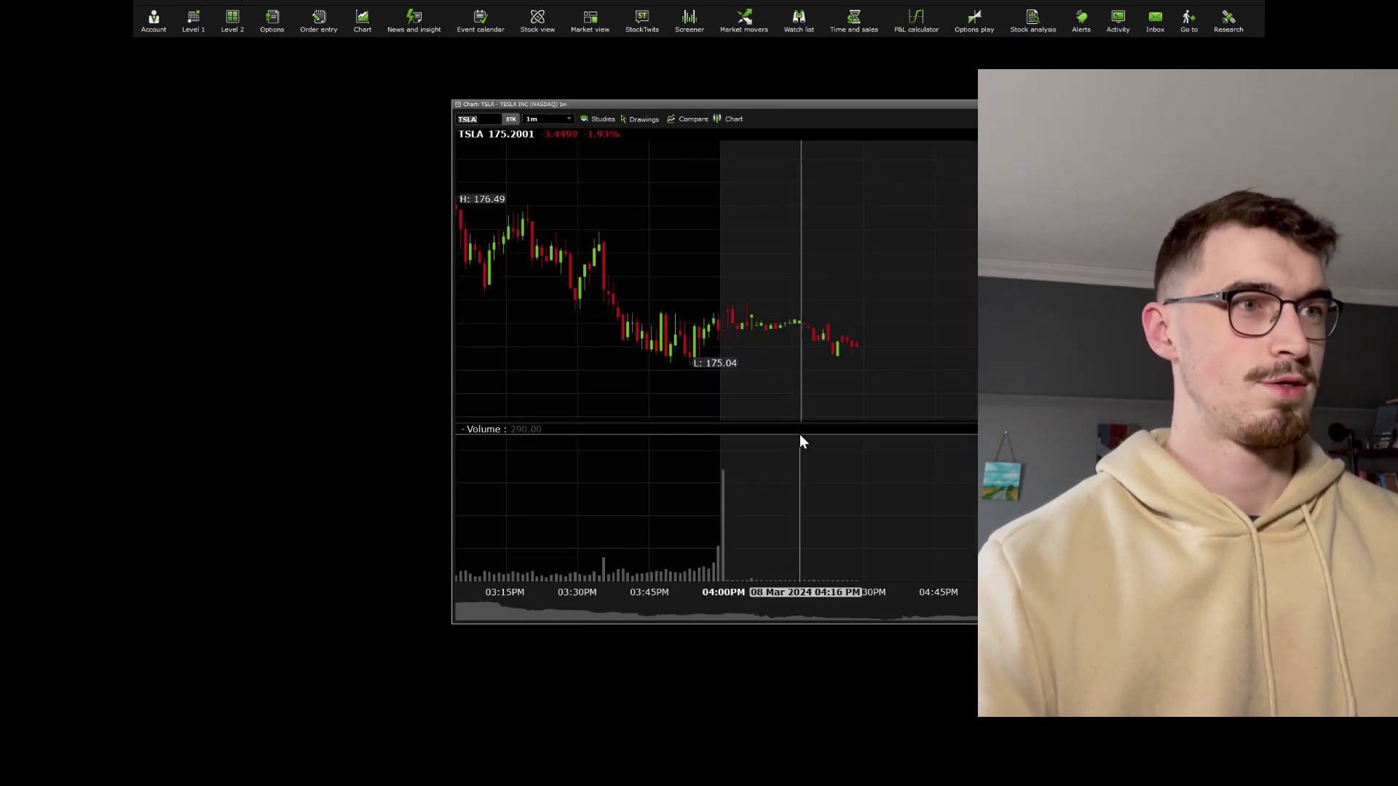
pyautogui.moveTo(804, 423); pyautogui.dragTo(811, 524)
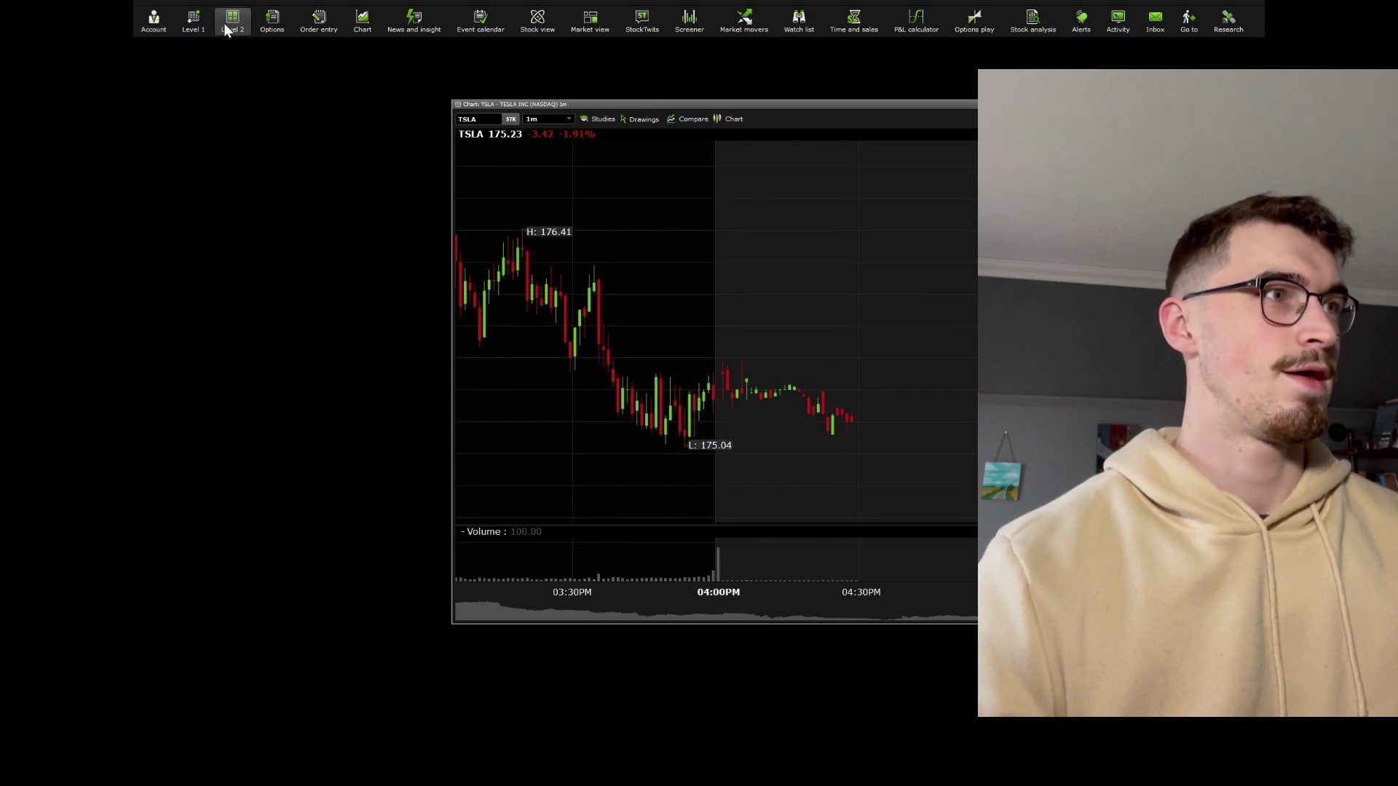
# Step: Open a new order entry window and link it to the chart's Green group
pyautogui.click(325, 27)
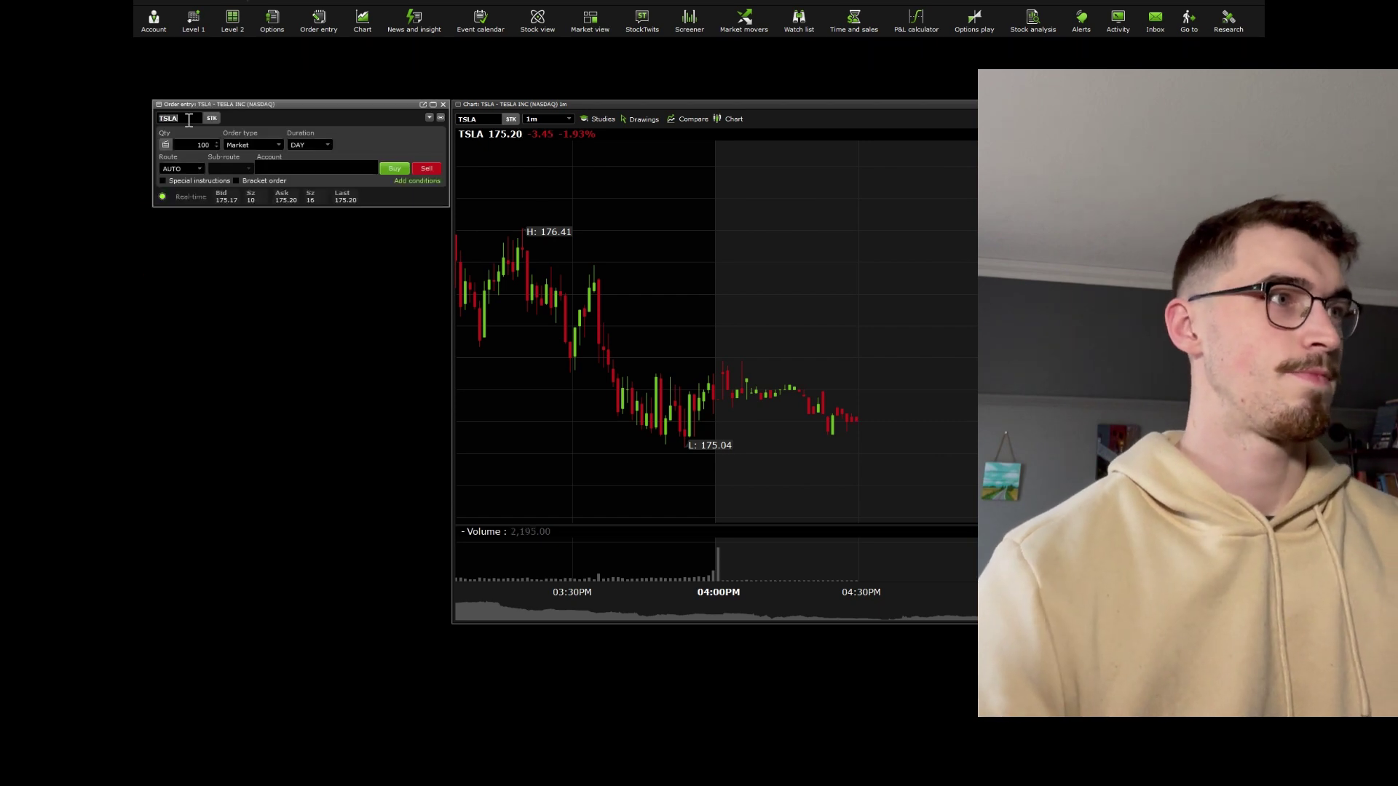
pyautogui.click(441, 119)
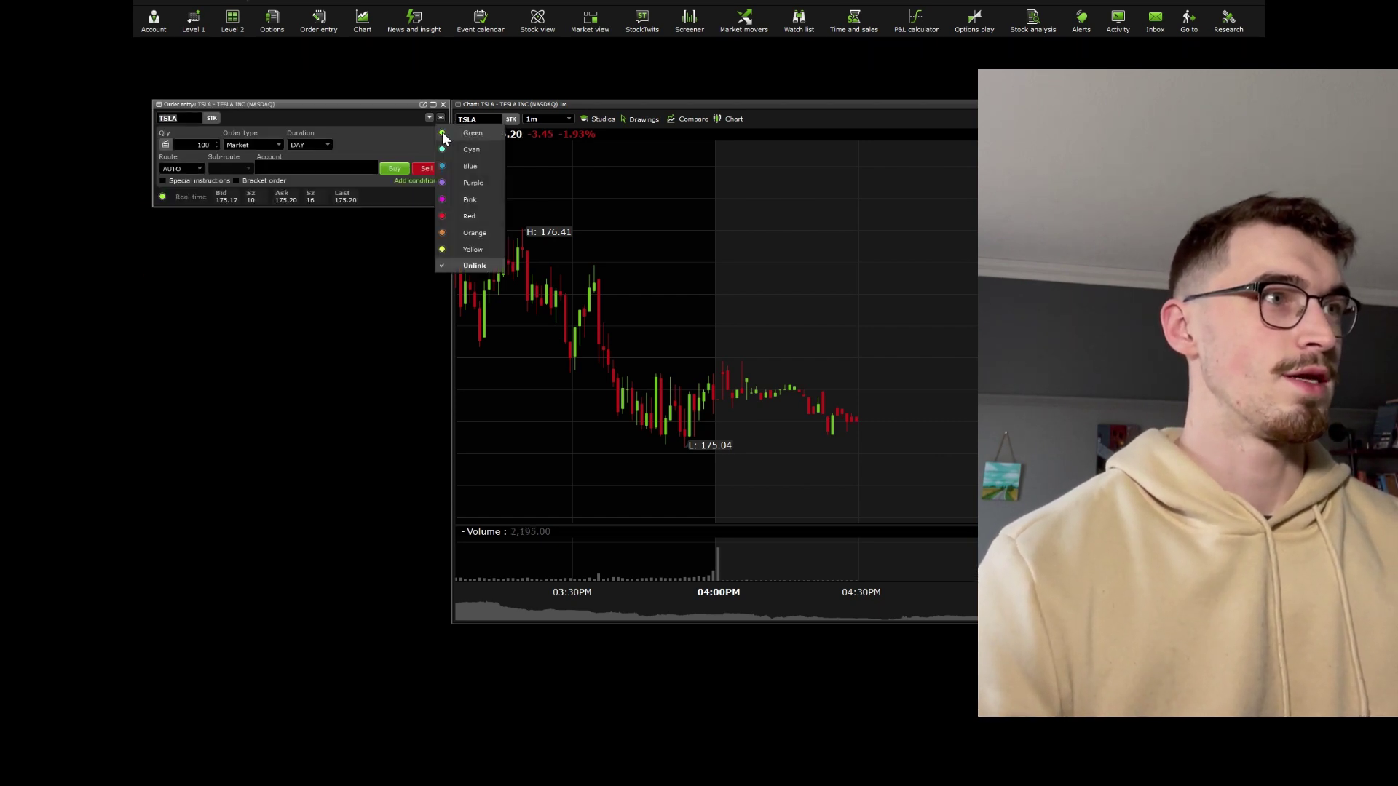
pyautogui.click(463, 135)
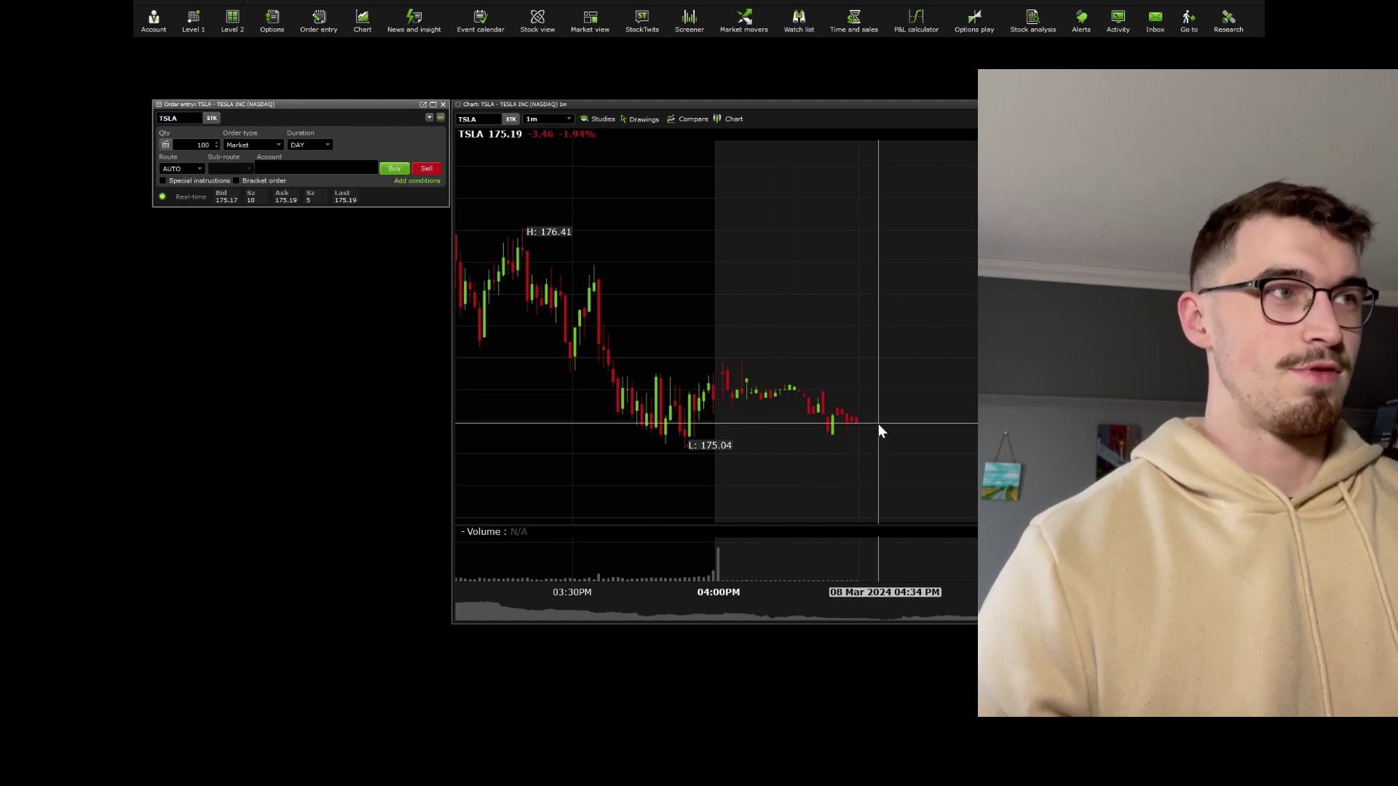
# Step: Enable Bracket order, adding 100-share profit Limit and loss Stop exit rows
pyautogui.doubleClick(203, 145)
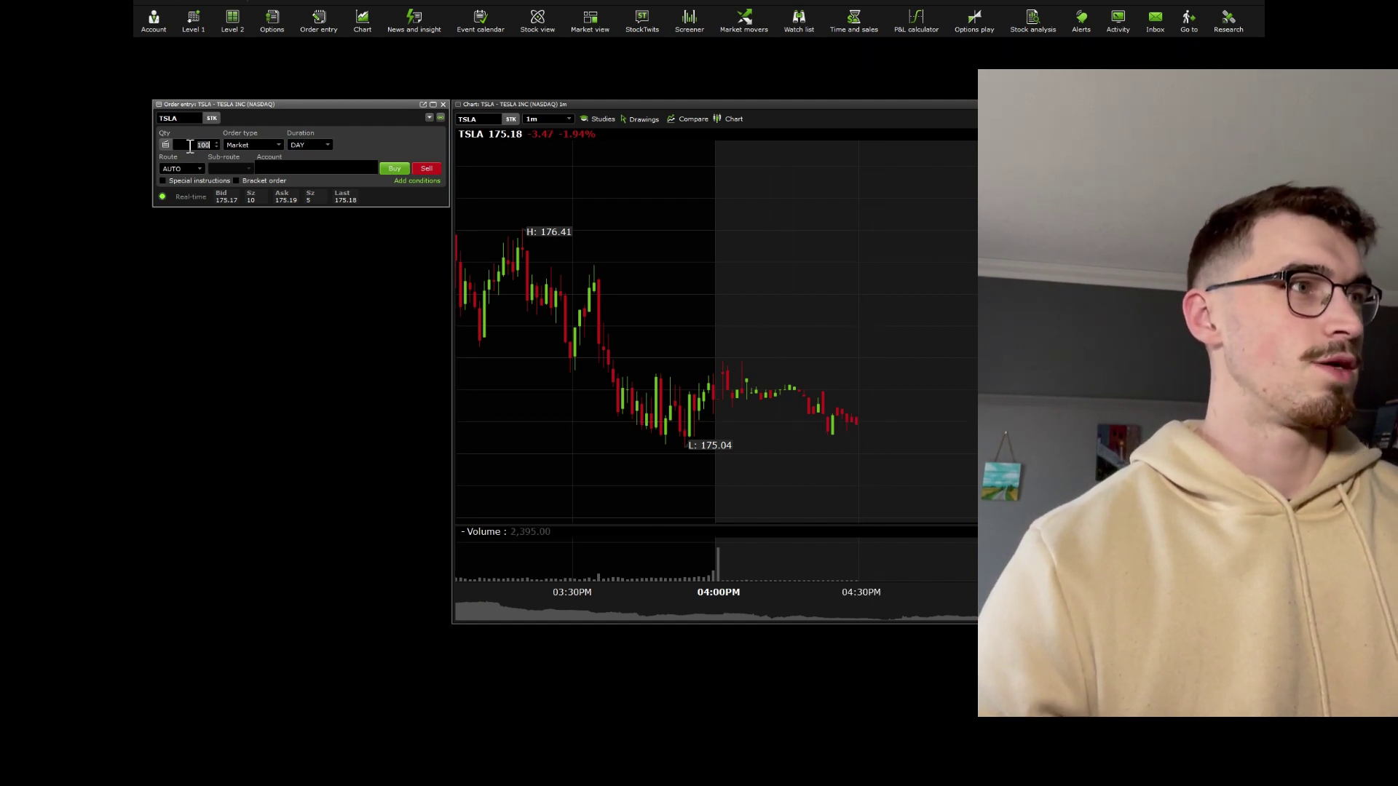
pyautogui.click(251, 146)
pyautogui.click(251, 146)
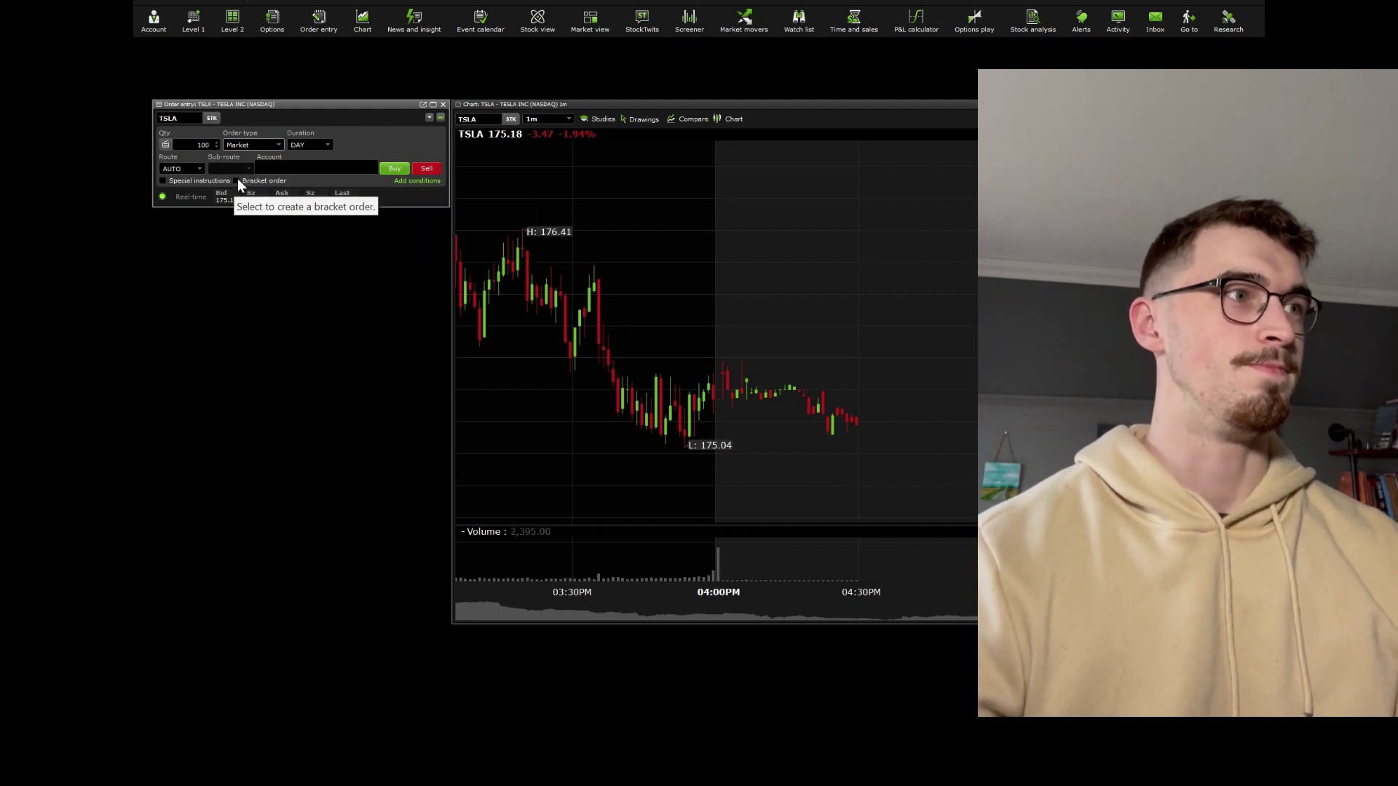
pyautogui.click(236, 181)
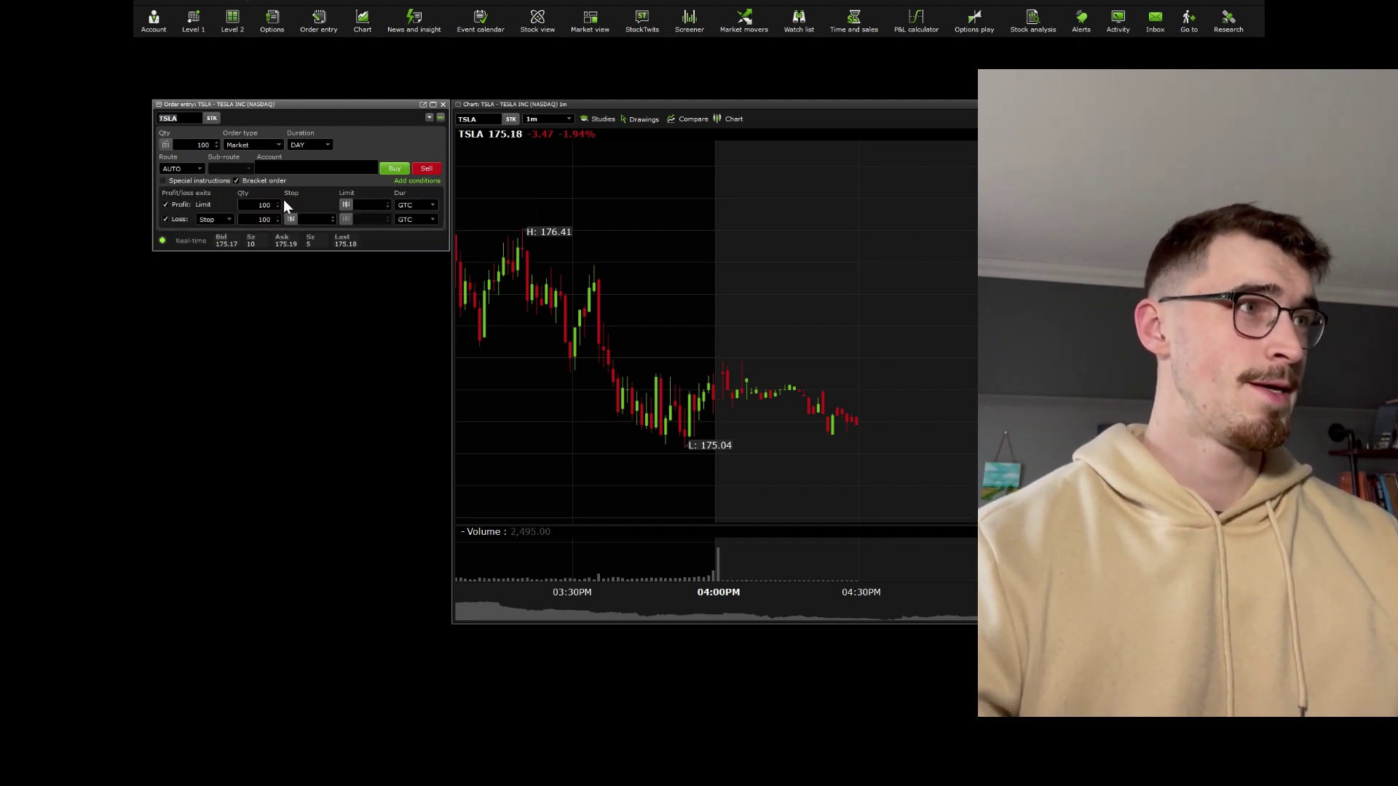
pyautogui.doubleClick(264, 205)
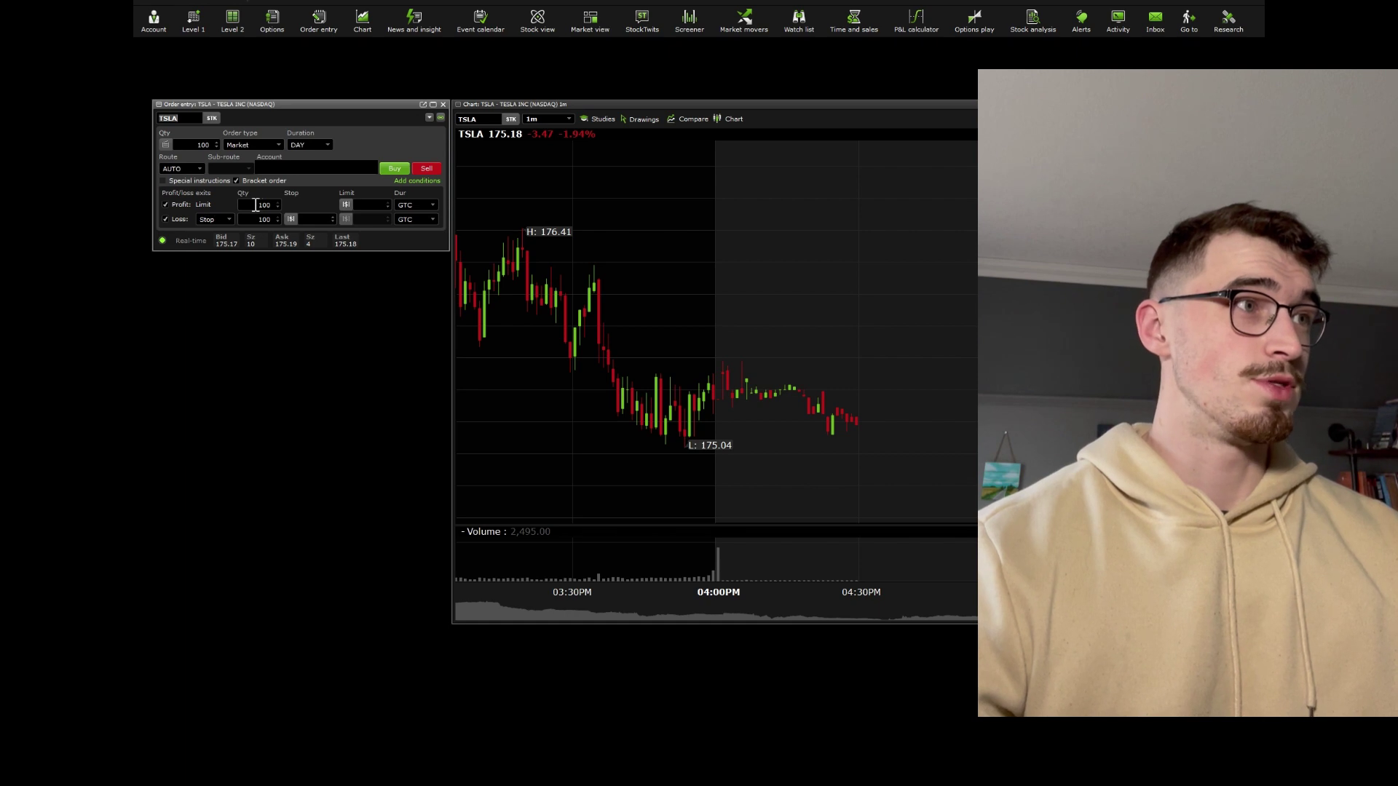
pyautogui.click(367, 206)
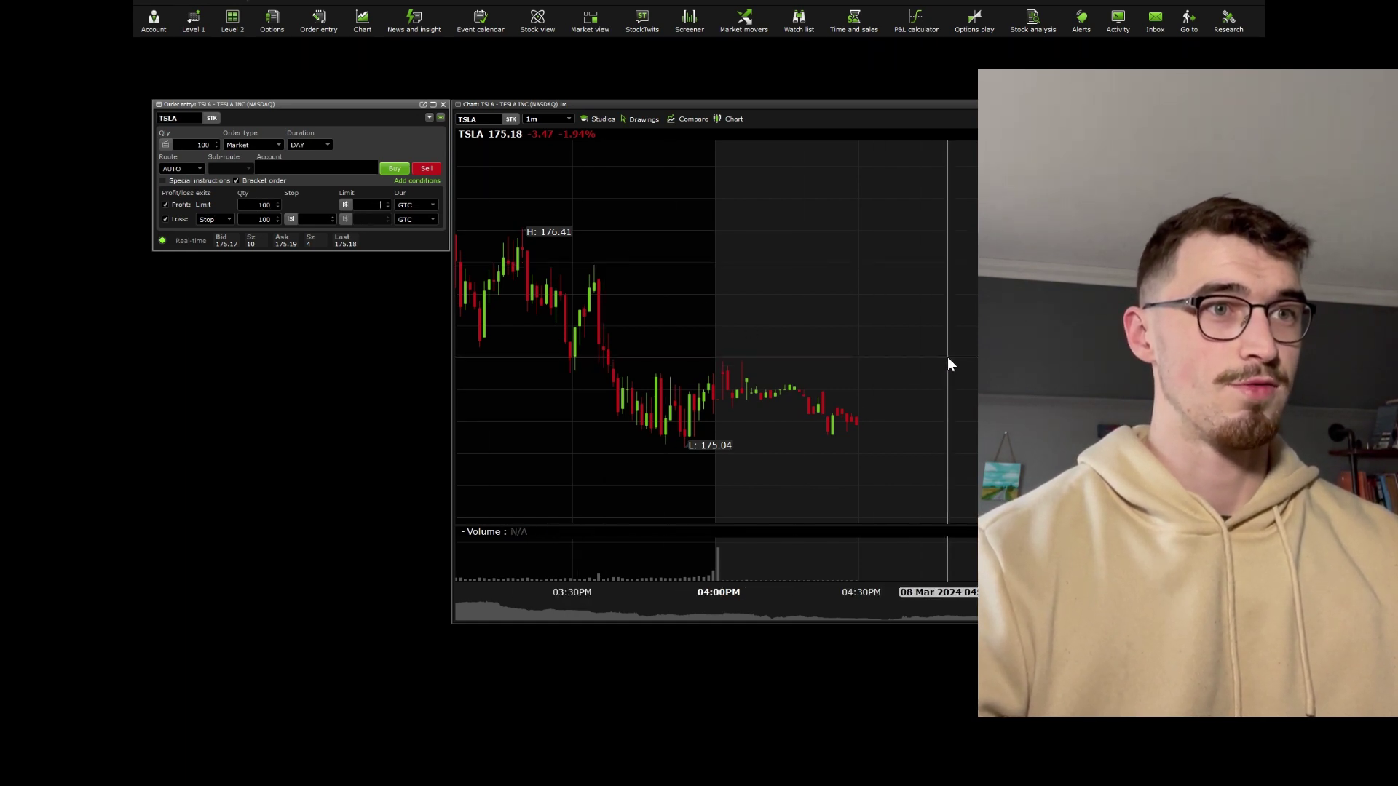
# Step: Draw two horizontal price lines on the chart at $175.20 and about $175.60
pyautogui.click(640, 120)
pyautogui.click(663, 169)
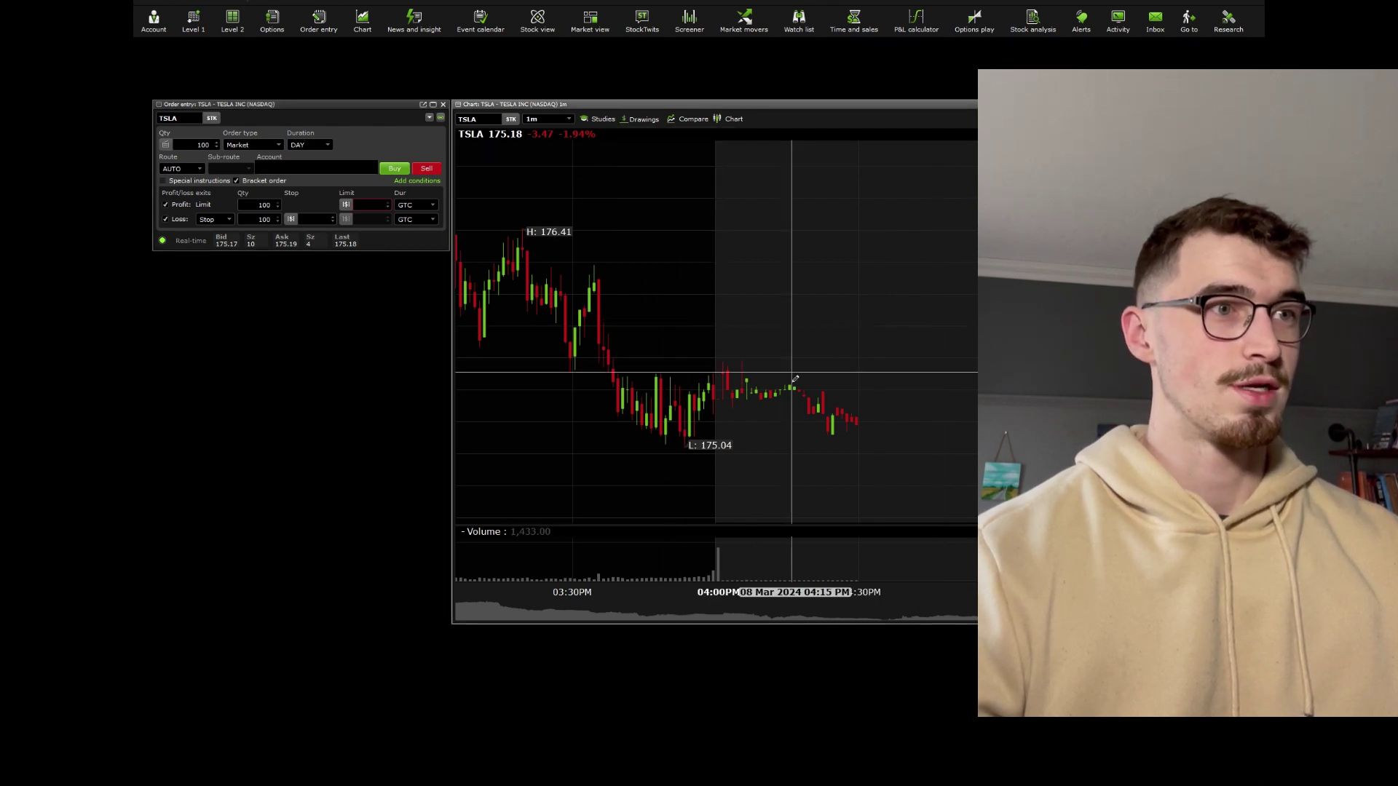
pyautogui.click(783, 418)
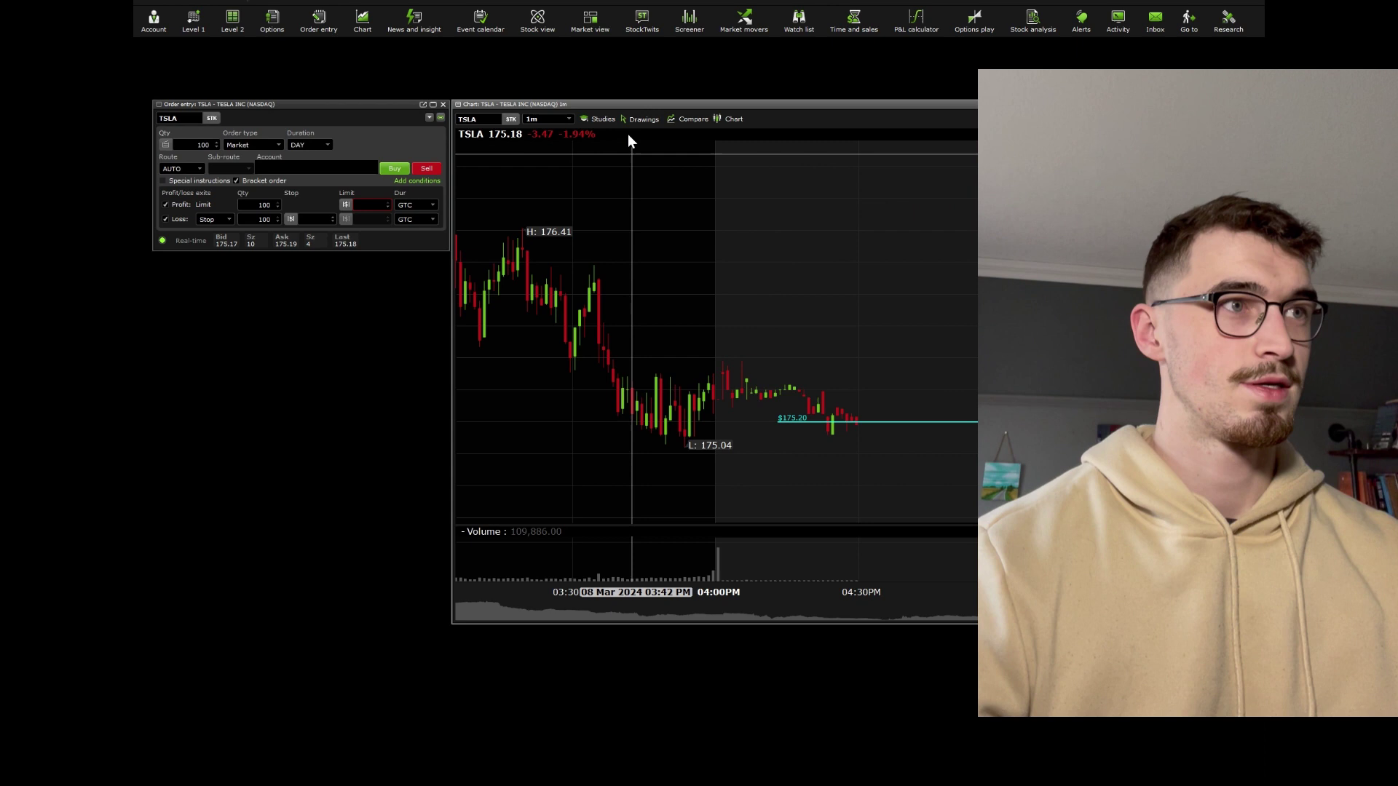
pyautogui.click(640, 119)
pyautogui.click(650, 169)
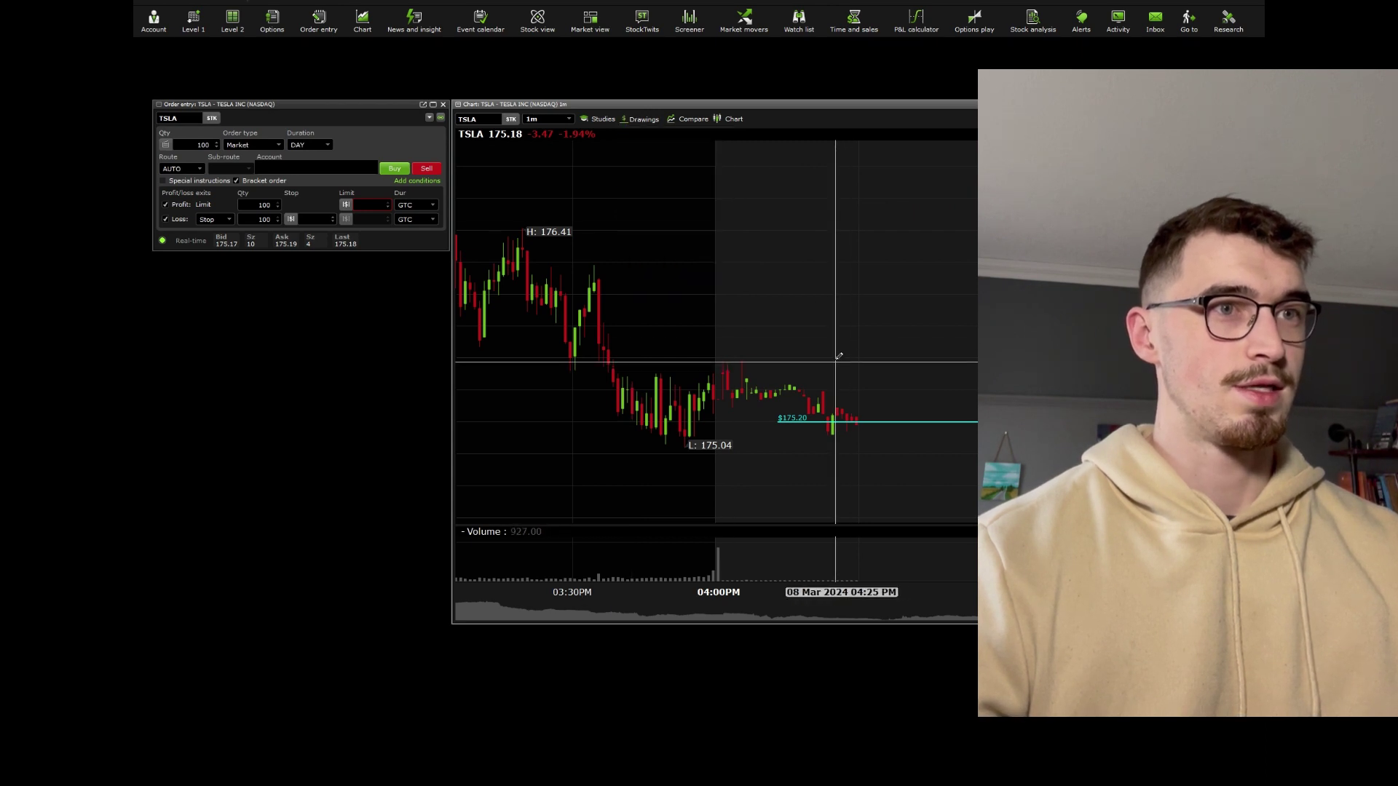
pyautogui.click(843, 357)
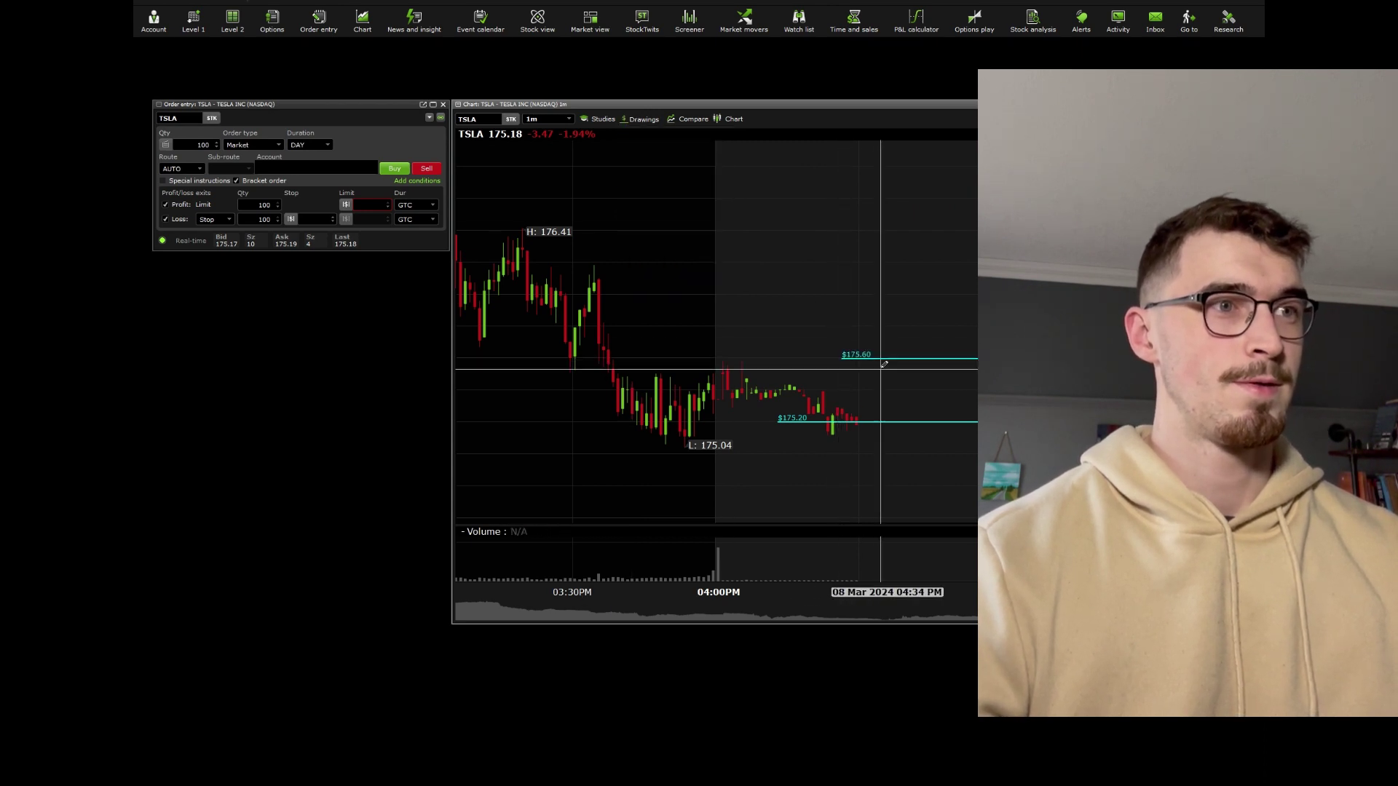
# Step: Recolour the $175.60 price line bright green
pyautogui.doubleClick(866, 359)
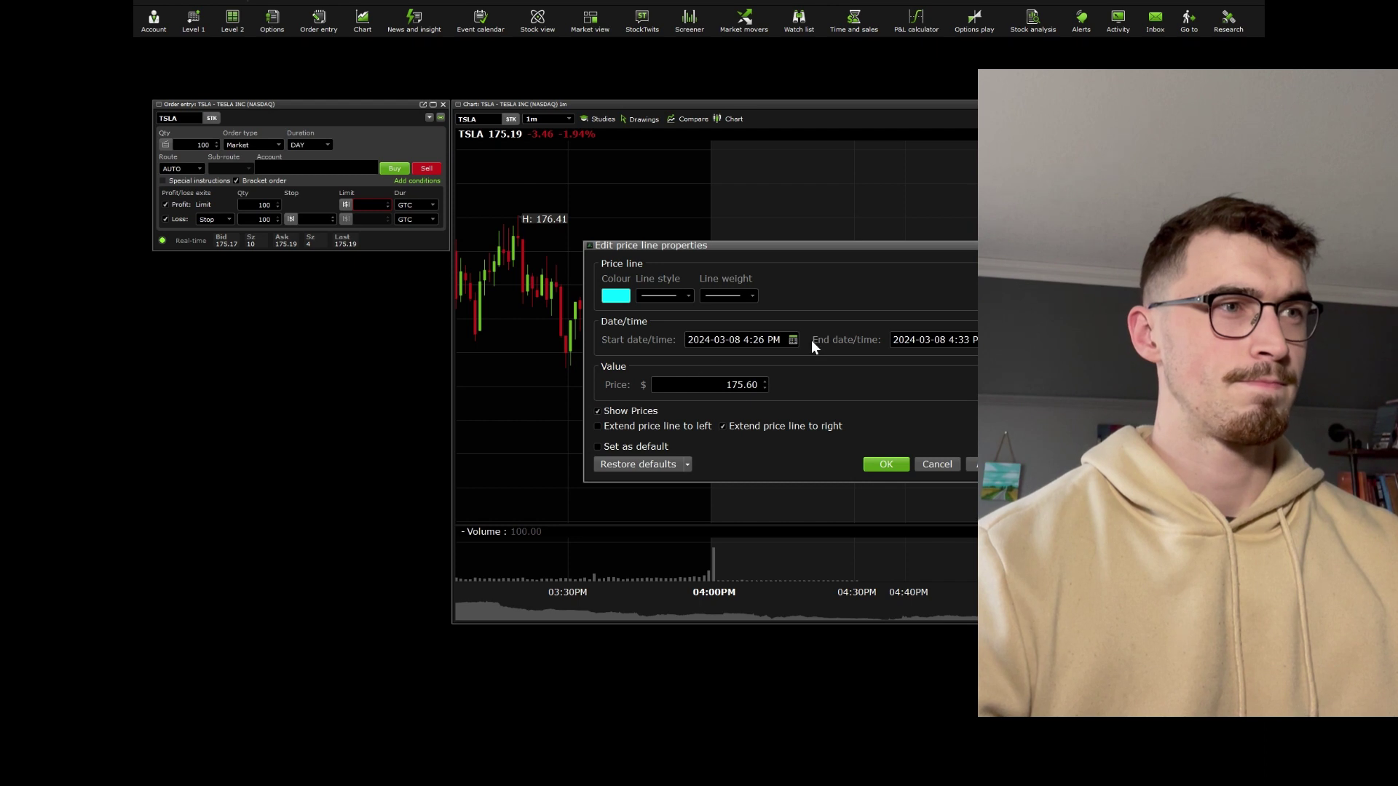
pyautogui.click(625, 295)
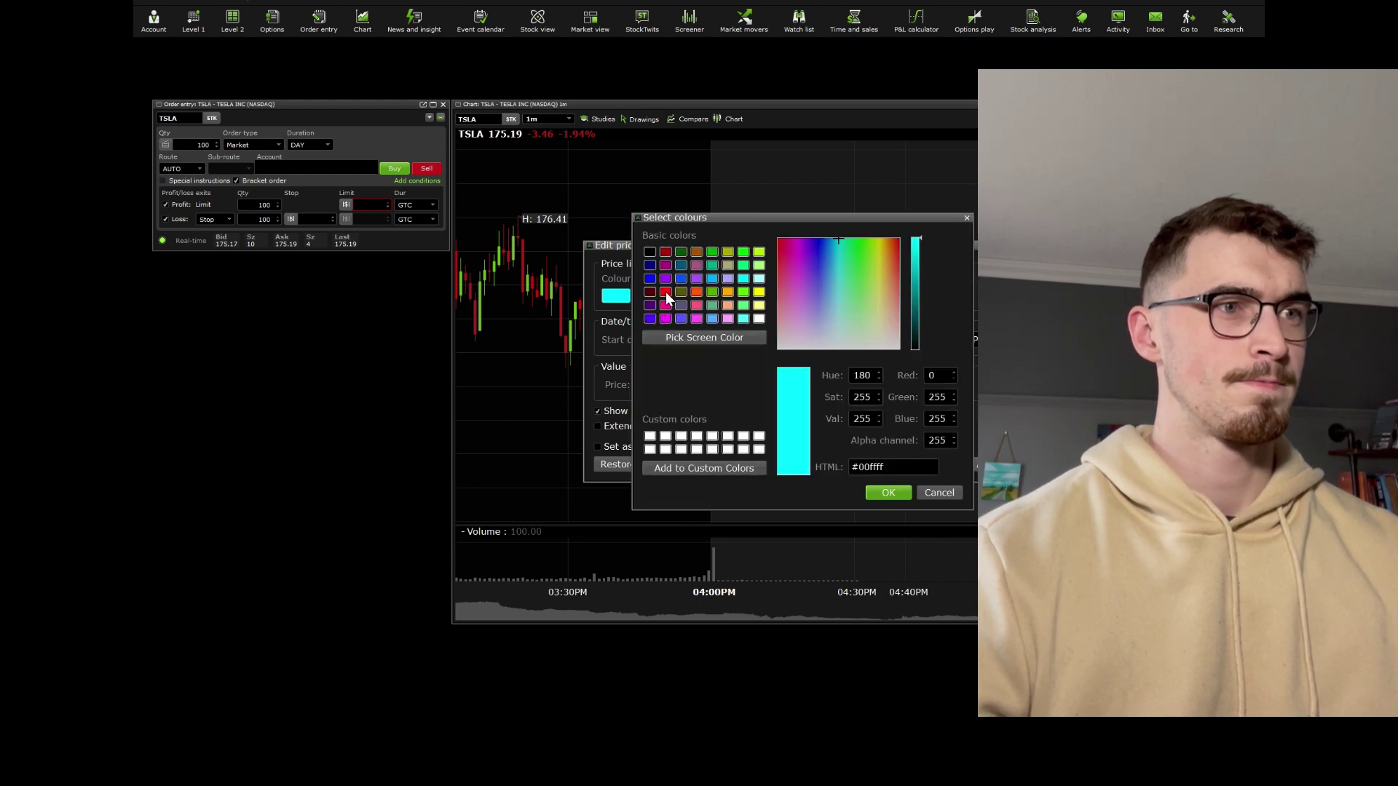
pyautogui.click(666, 293)
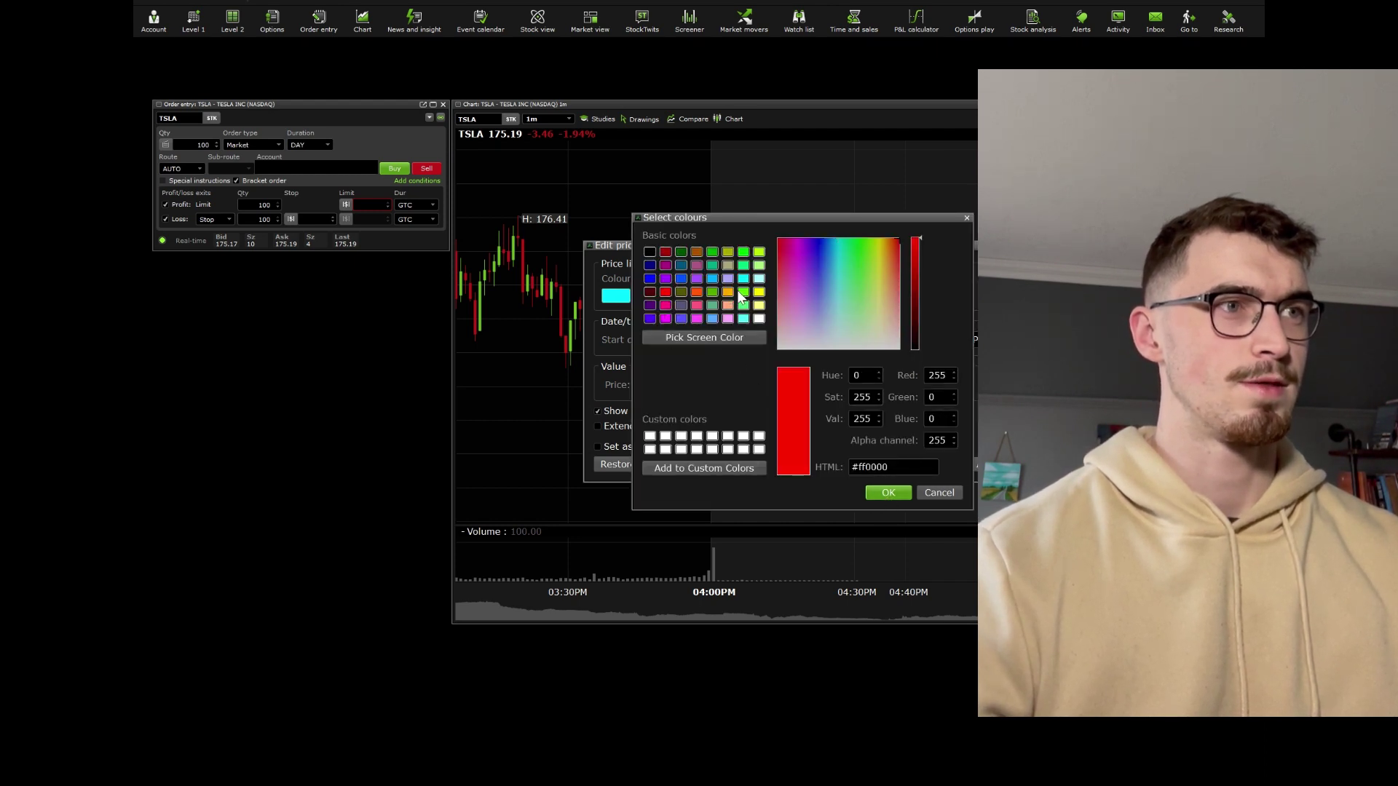
pyautogui.click(744, 293)
pyautogui.click(882, 497)
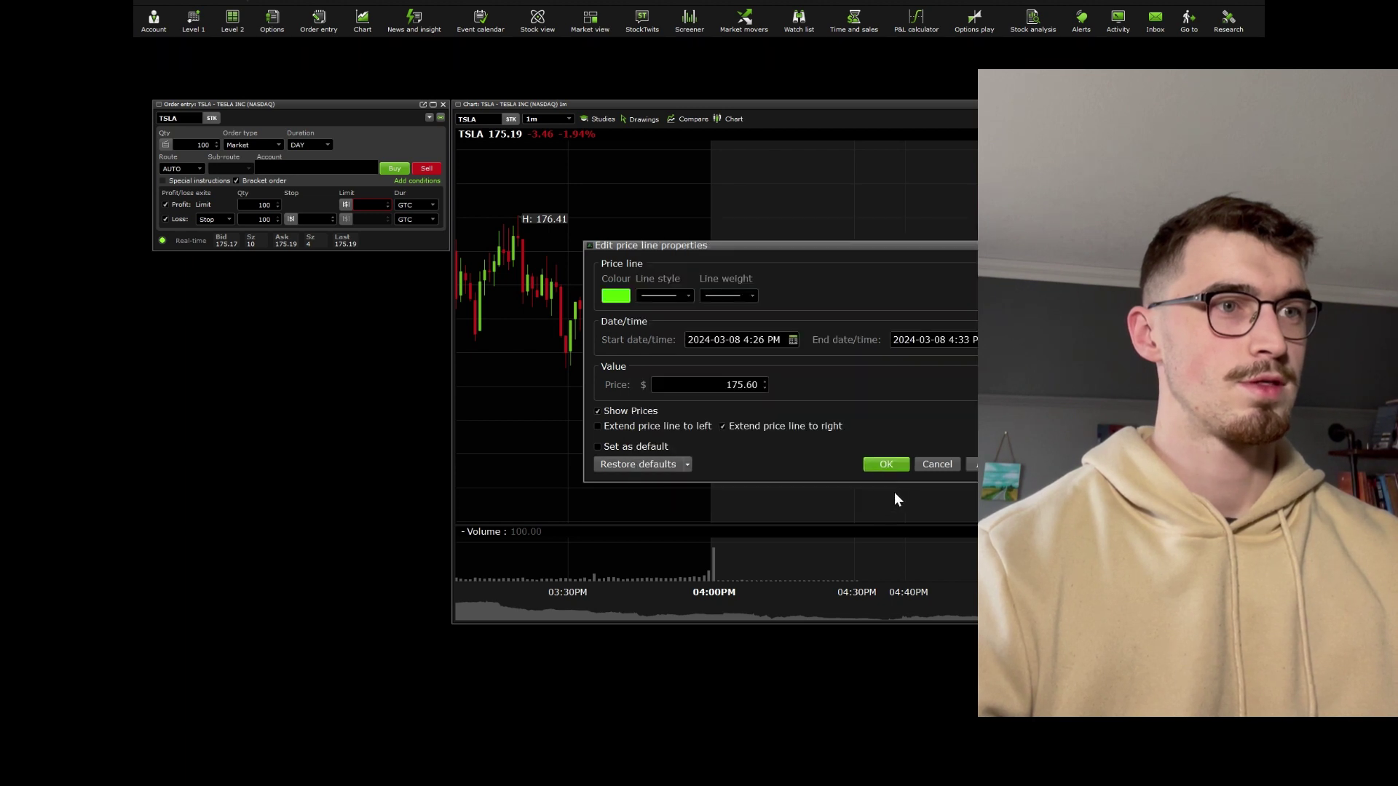
pyautogui.click(887, 464)
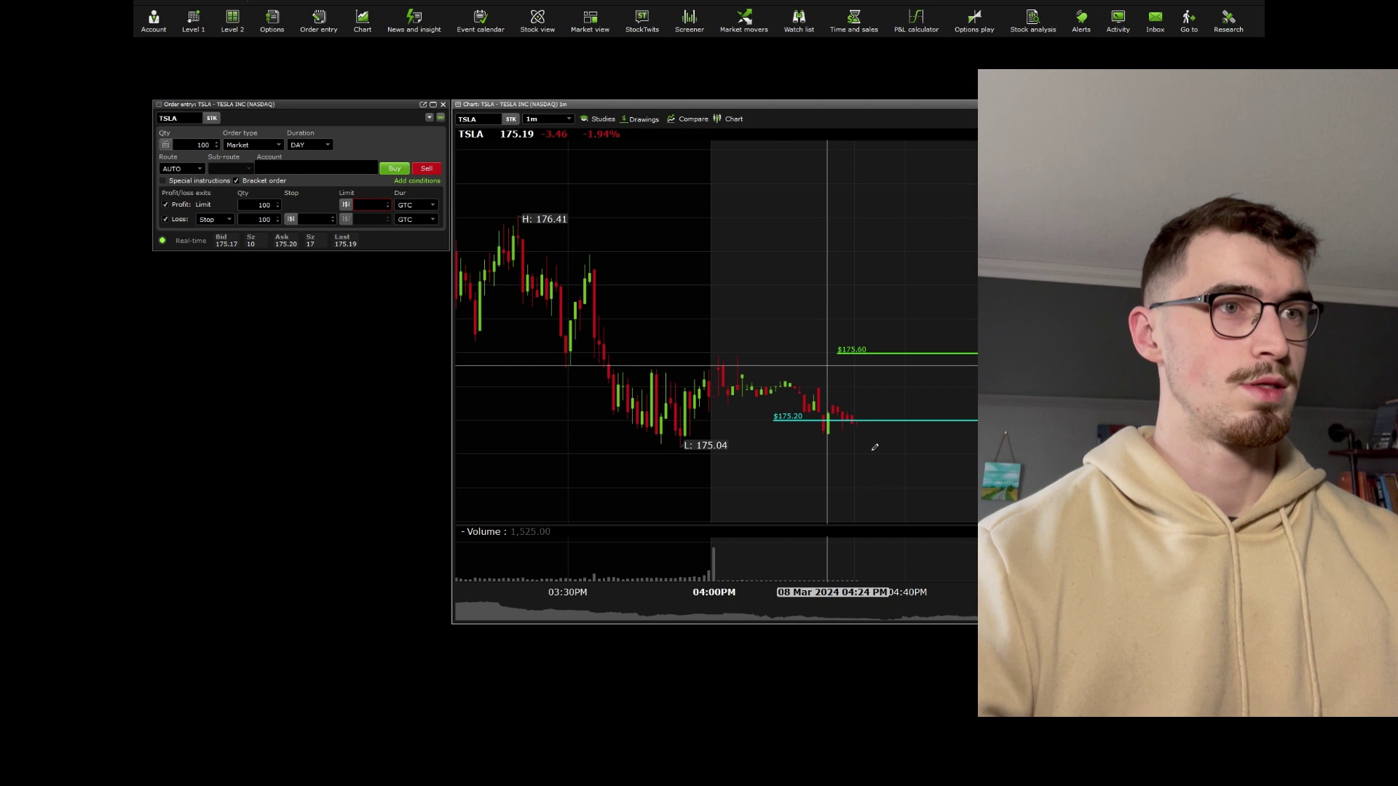
# Step: Place a third price line at $175.00 and colour it red
pyautogui.click(797, 453)
pyautogui.doubleClick(811, 454)
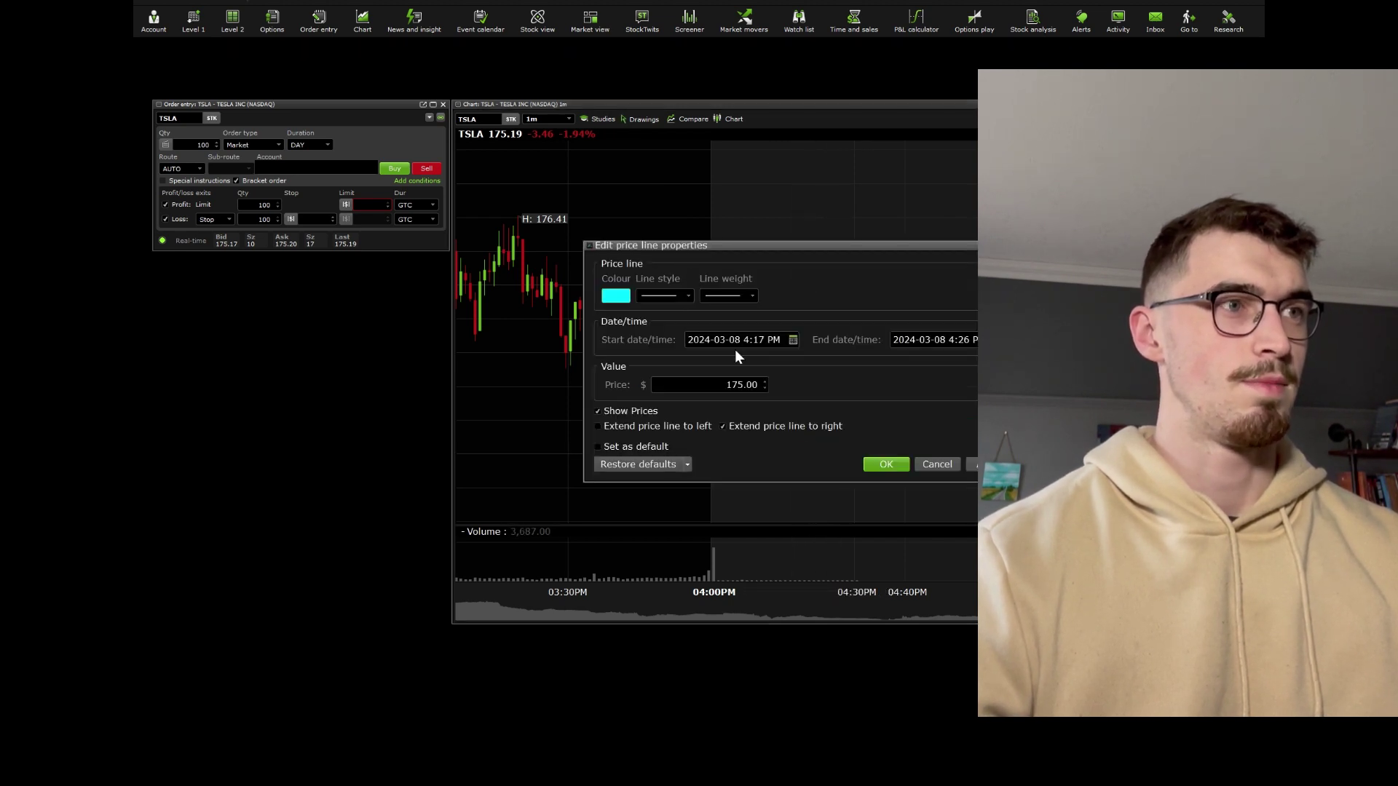
pyautogui.click(615, 295)
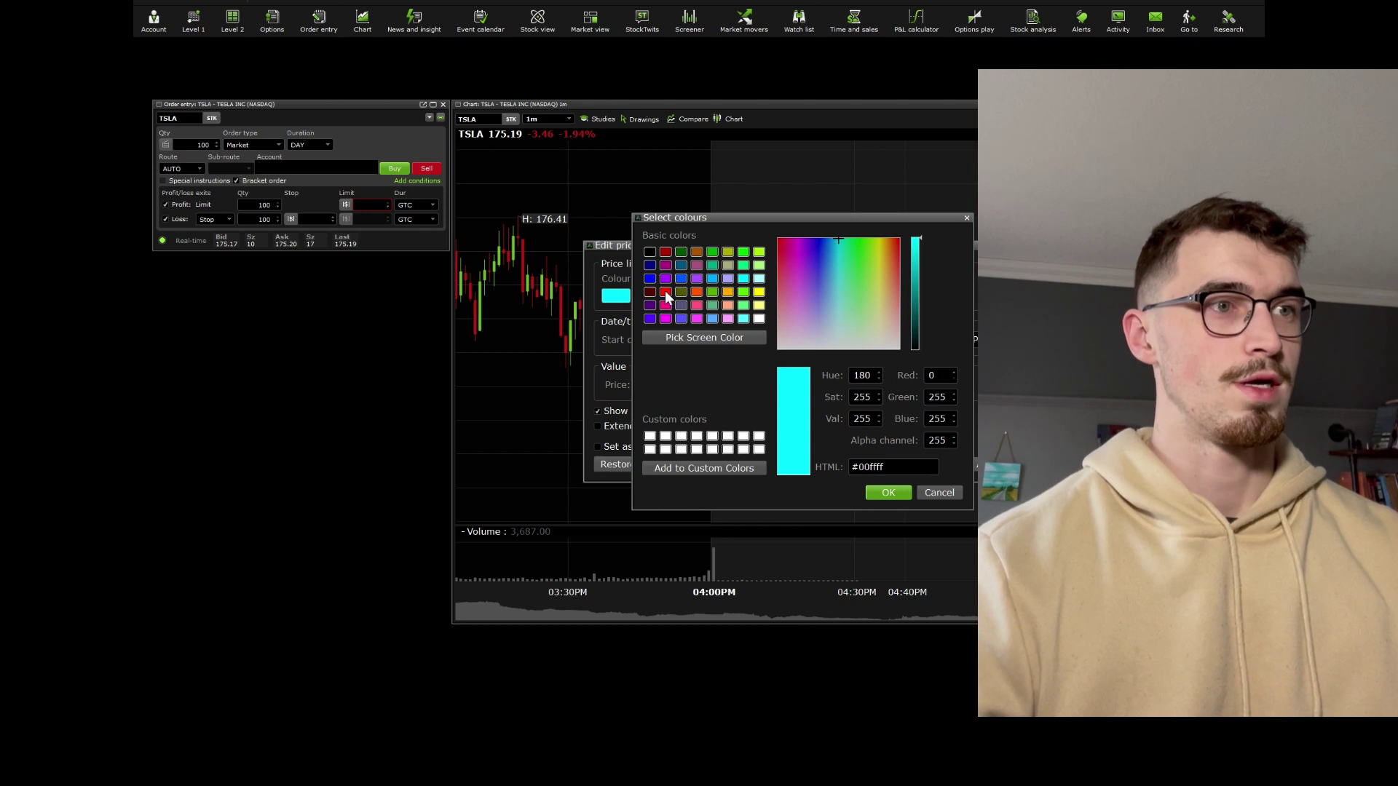
pyautogui.click(665, 291)
pyautogui.click(888, 492)
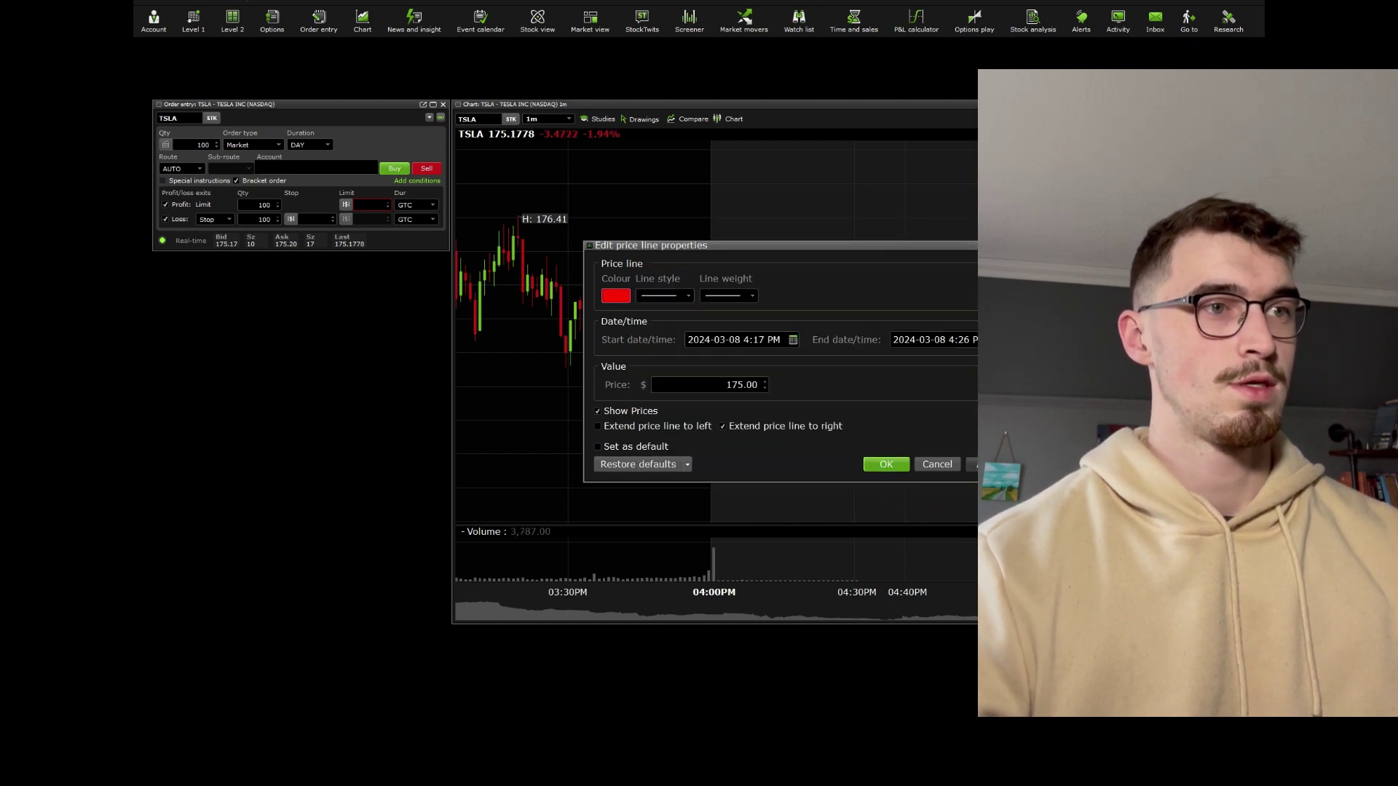
pyautogui.click(885, 464)
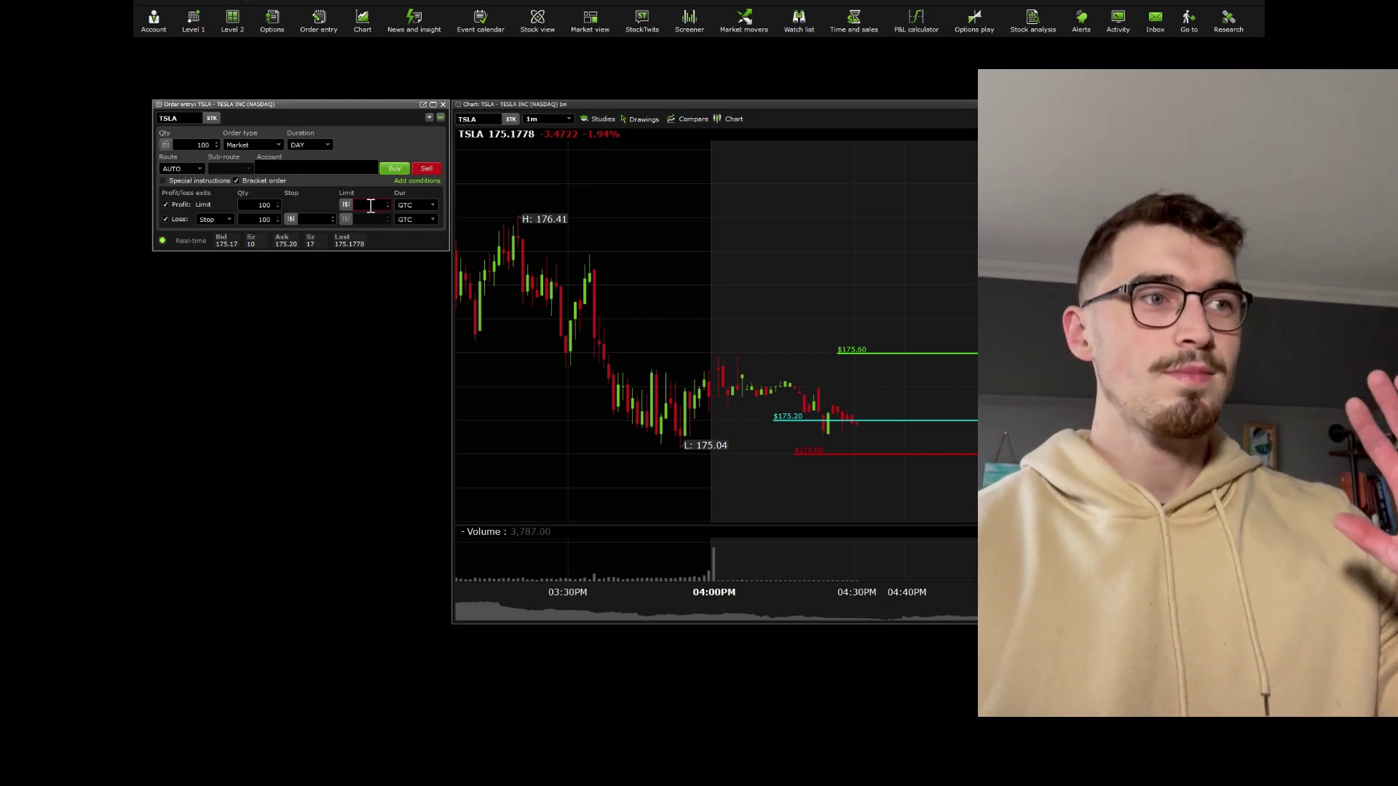
# Step: Enter 175.00 as the bracket order's Loss stop price
pyautogui.click(370, 206)
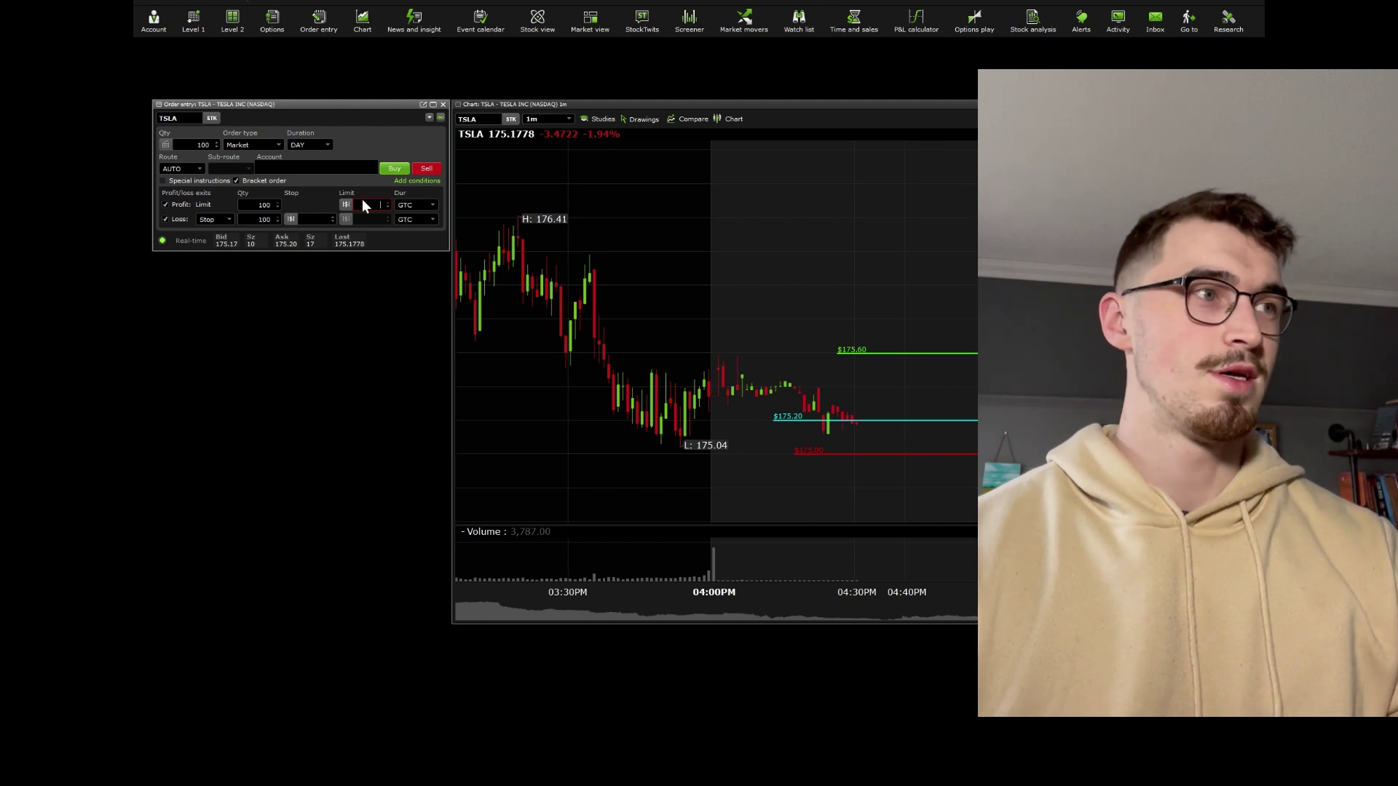
pyautogui.click(316, 220)
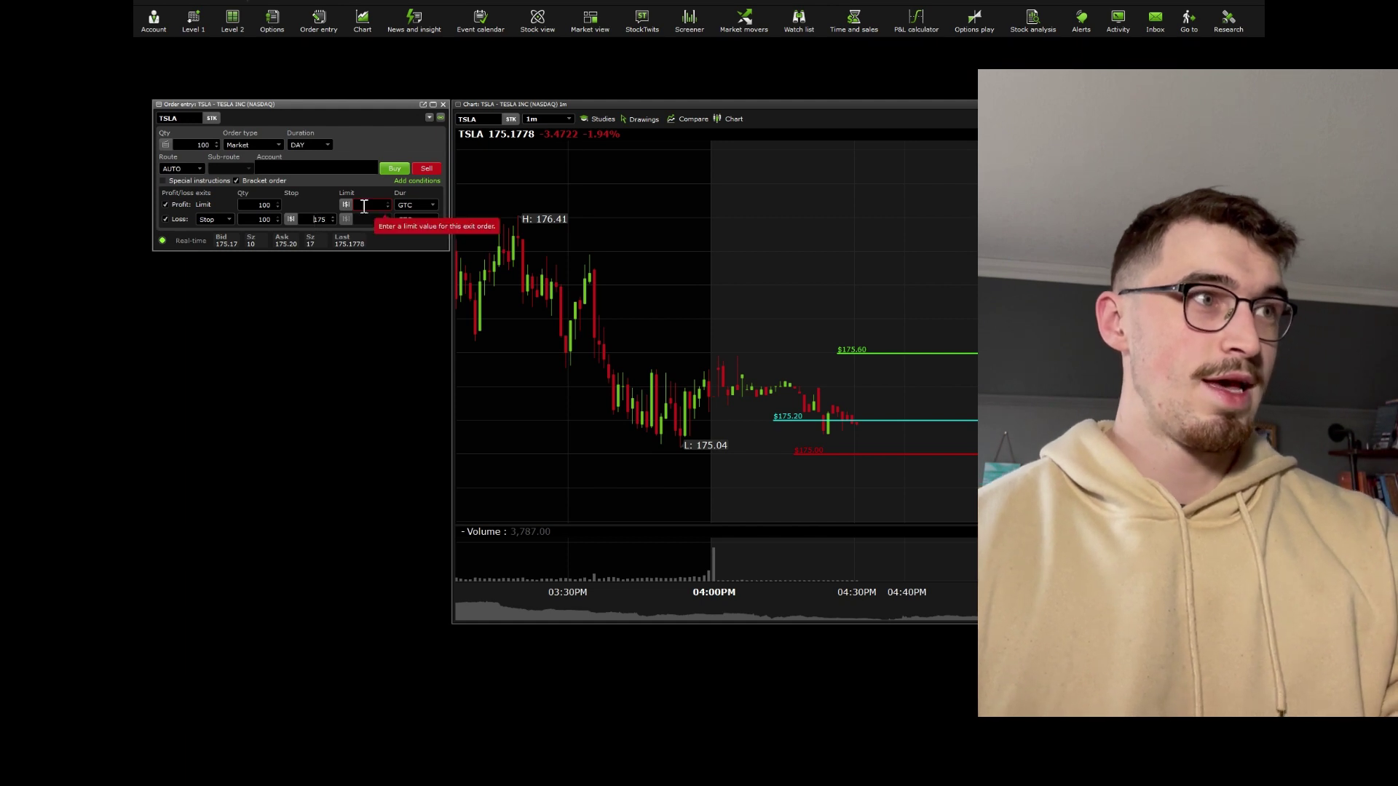
pyautogui.press('Tab')
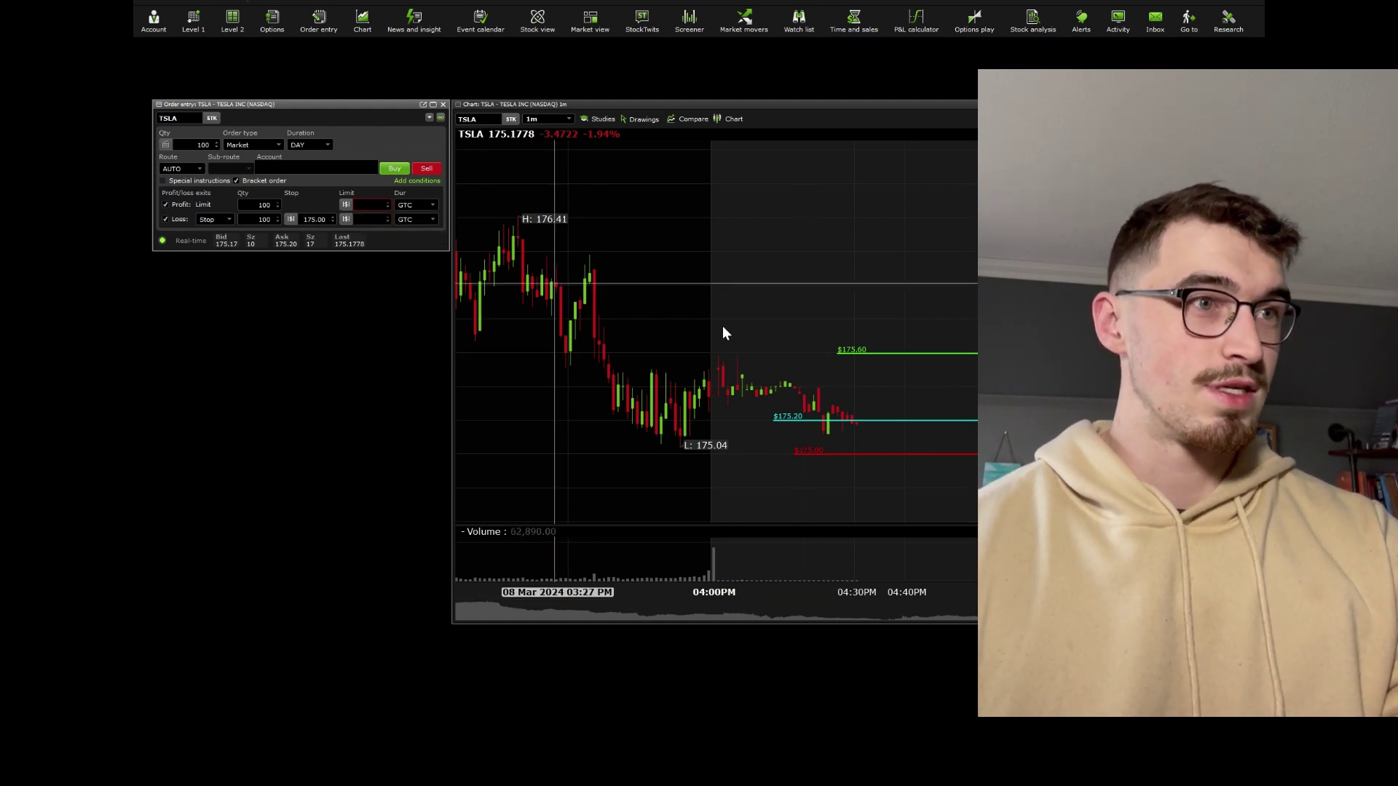
pyautogui.click(360, 204)
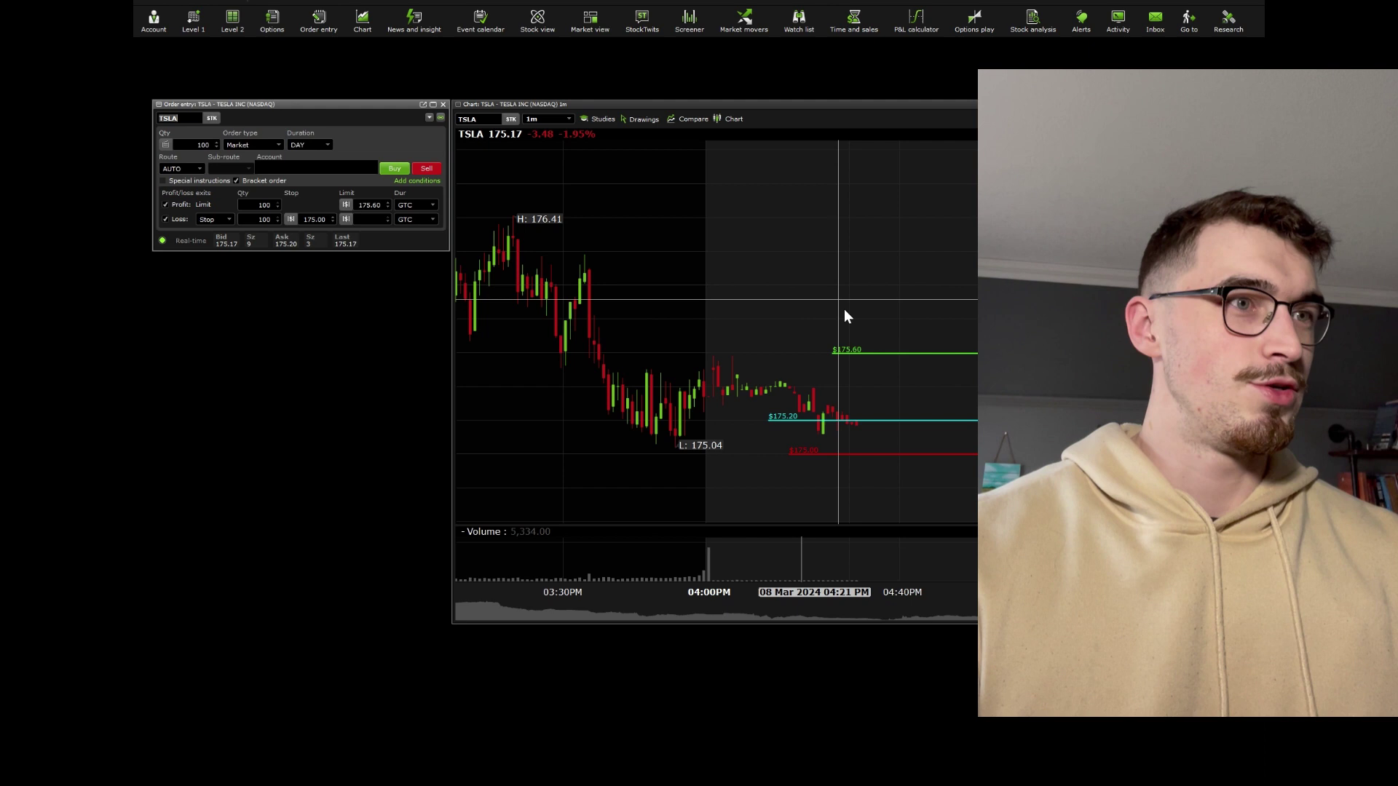
# Step: Select and nudge the $175.60 limit line, leaving it at $175.60
pyautogui.click(853, 354)
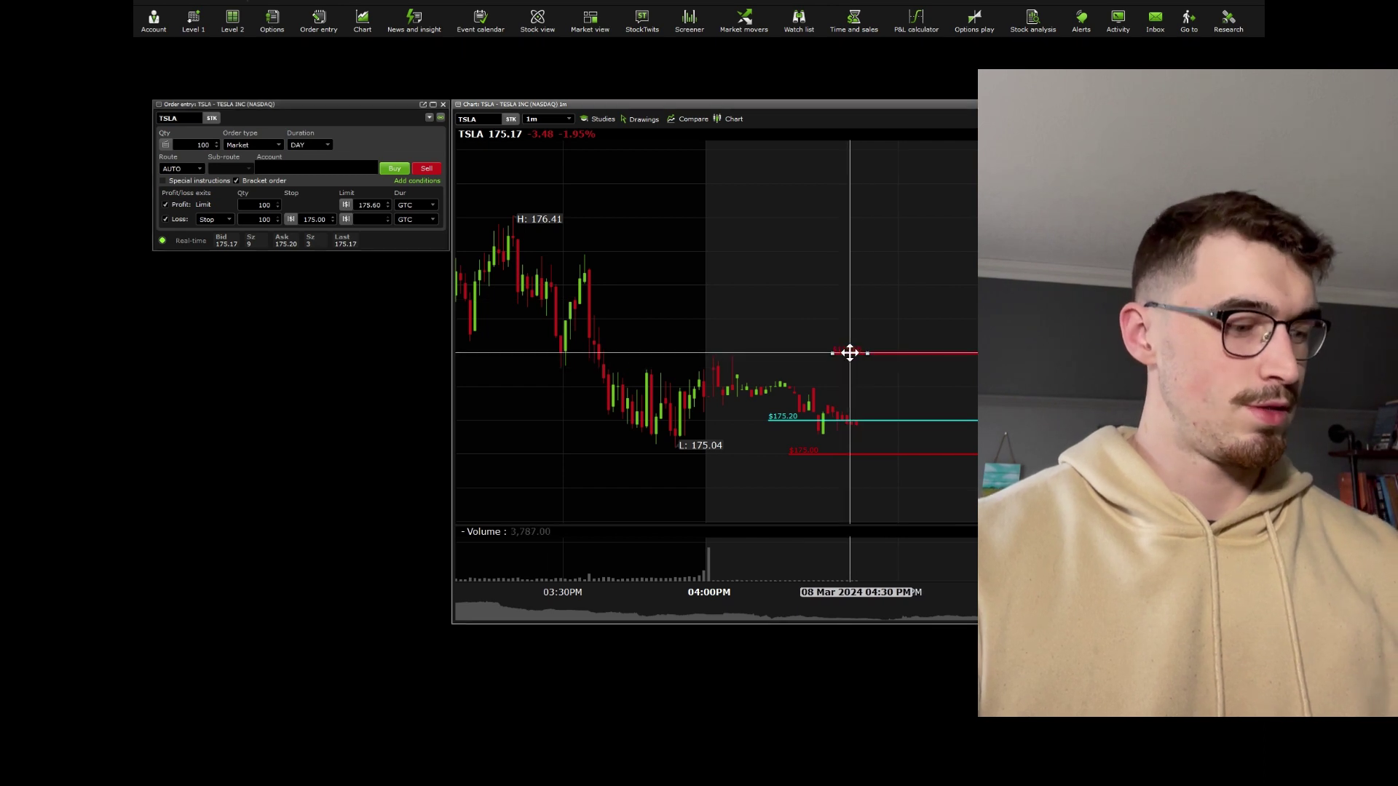
pyautogui.click(898, 291)
pyautogui.moveTo(850, 353)
pyautogui.mouseDown()
pyautogui.moveTo(864, 312)
pyautogui.moveTo(855, 365)
pyautogui.moveTo(853, 353)
pyautogui.mouseUp()
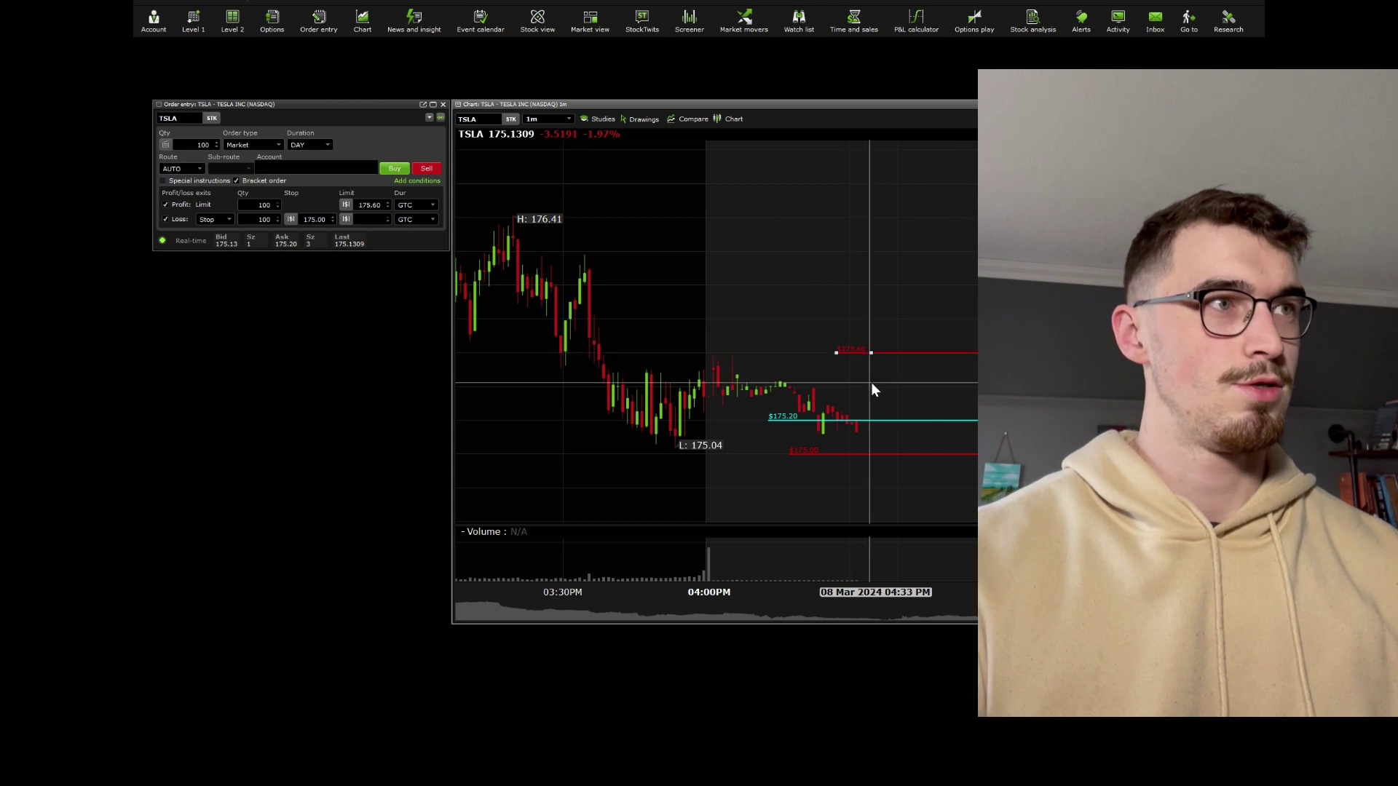
pyautogui.click(815, 326)
# Step: Add a new price line above the current price and set its price to 176
pyautogui.click(643, 120)
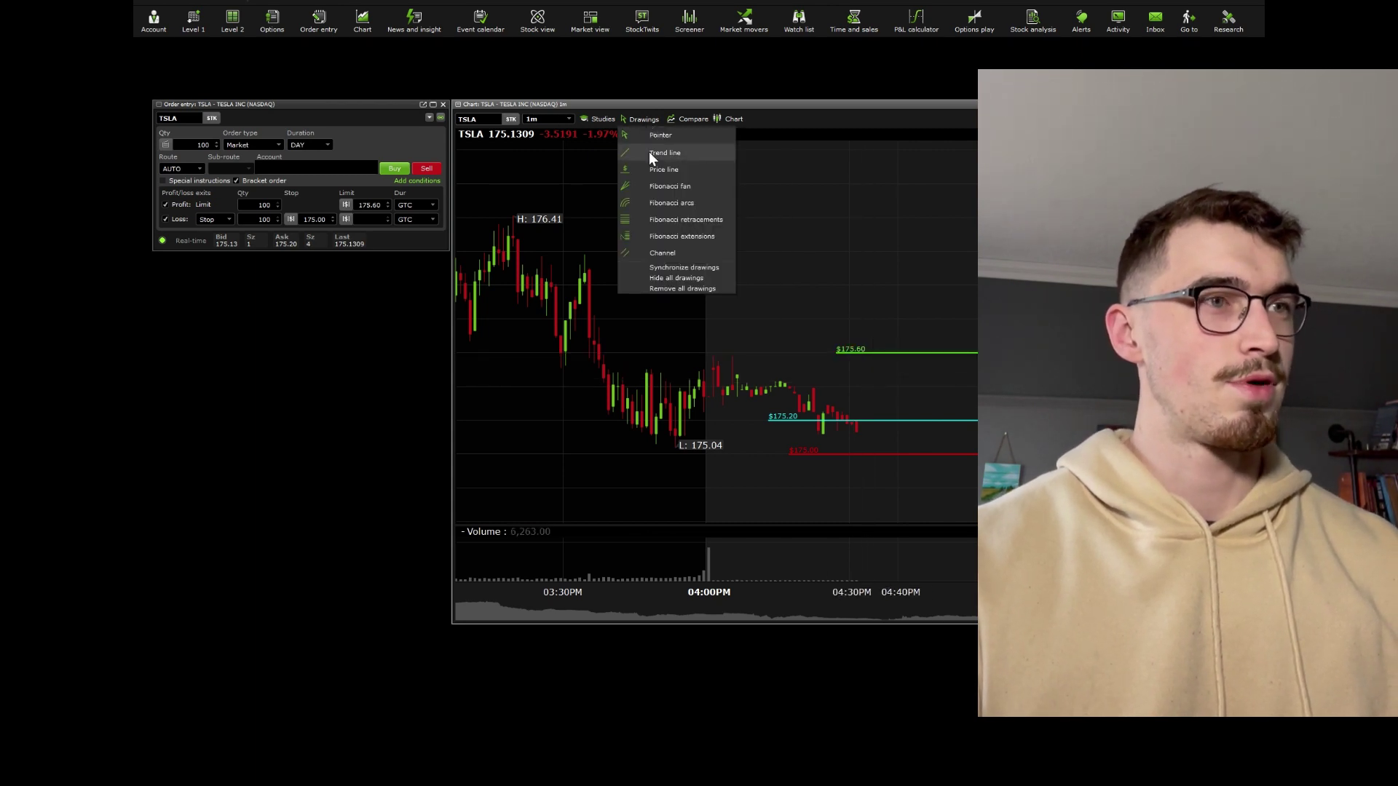
pyautogui.click(659, 169)
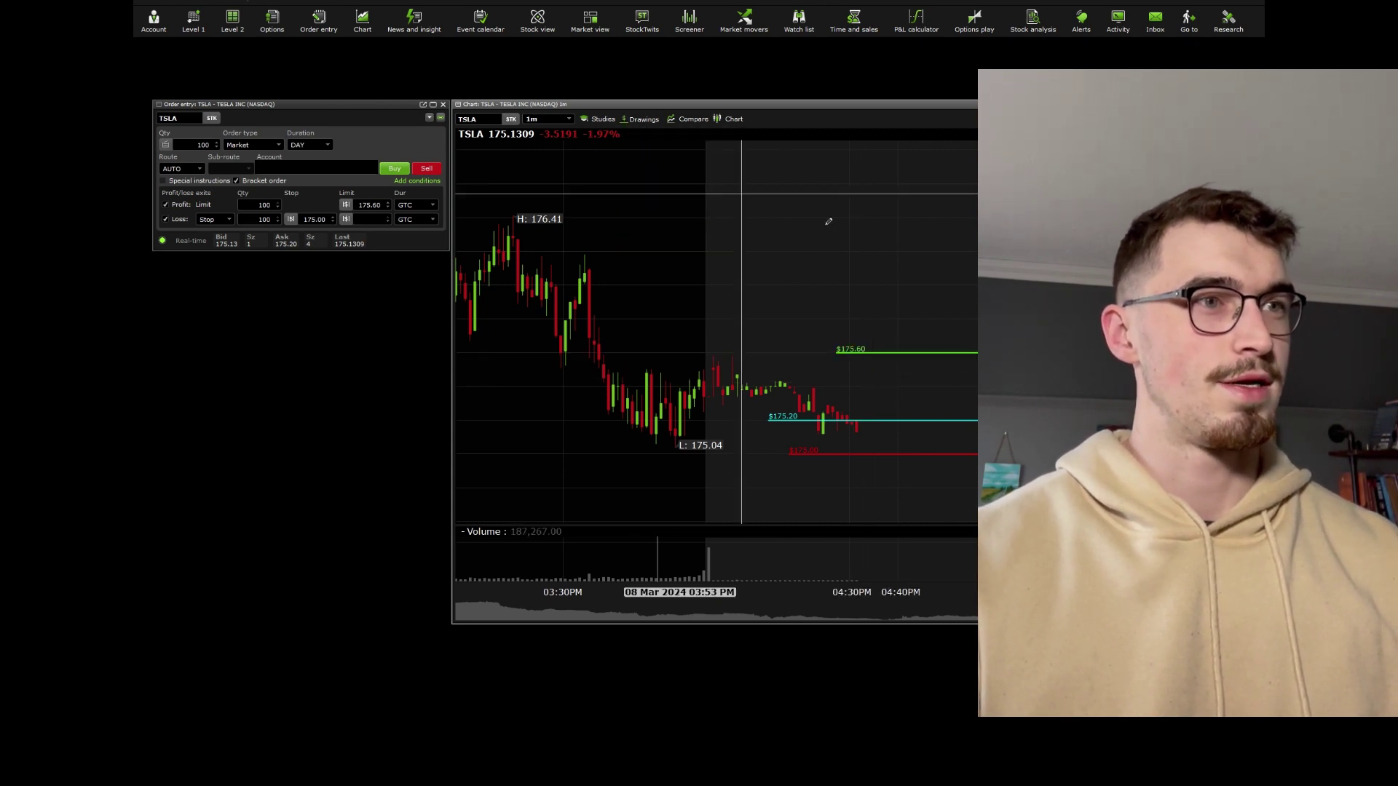
pyautogui.click(890, 284)
pyautogui.doubleClick(892, 284)
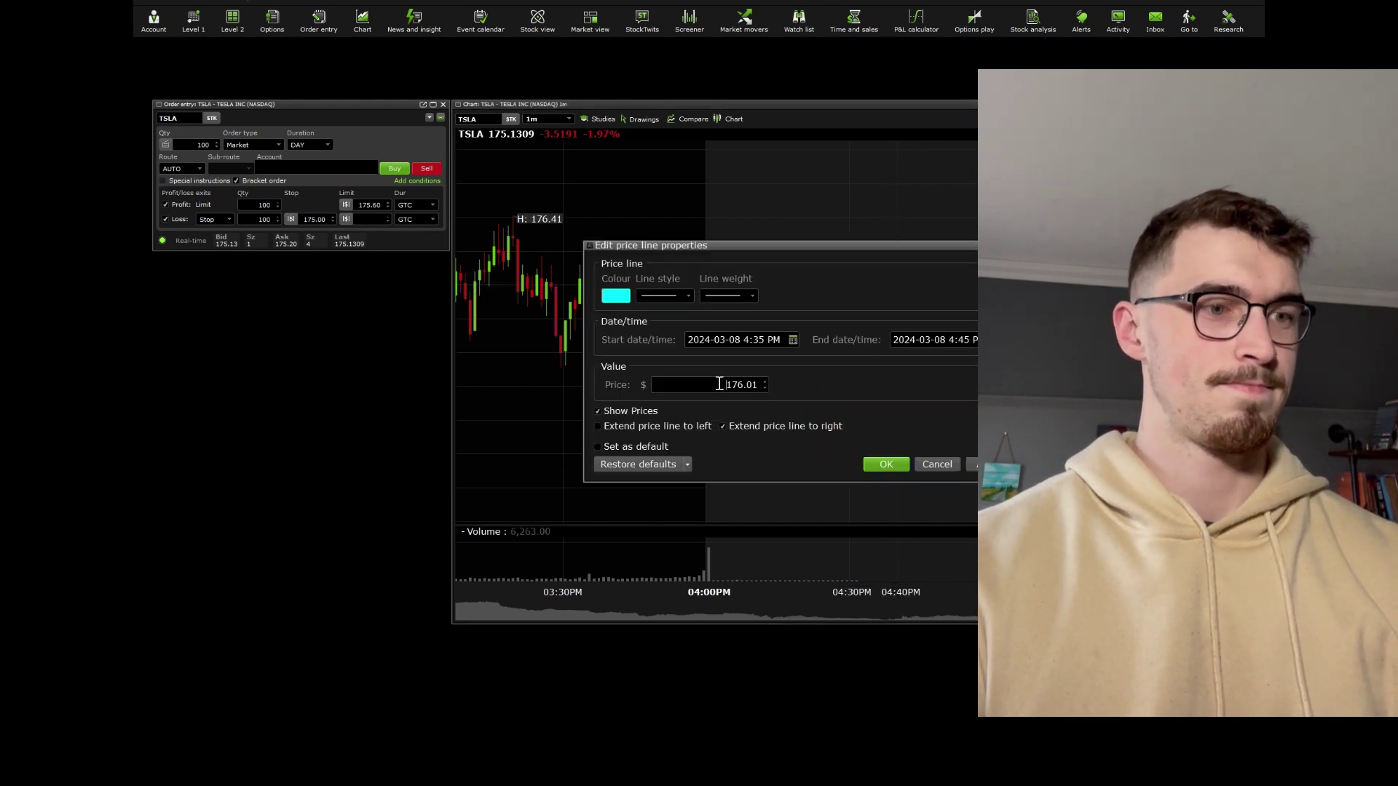
pyautogui.moveTo(721, 384); pyautogui.dragTo(801, 394)
pyautogui.write('176')
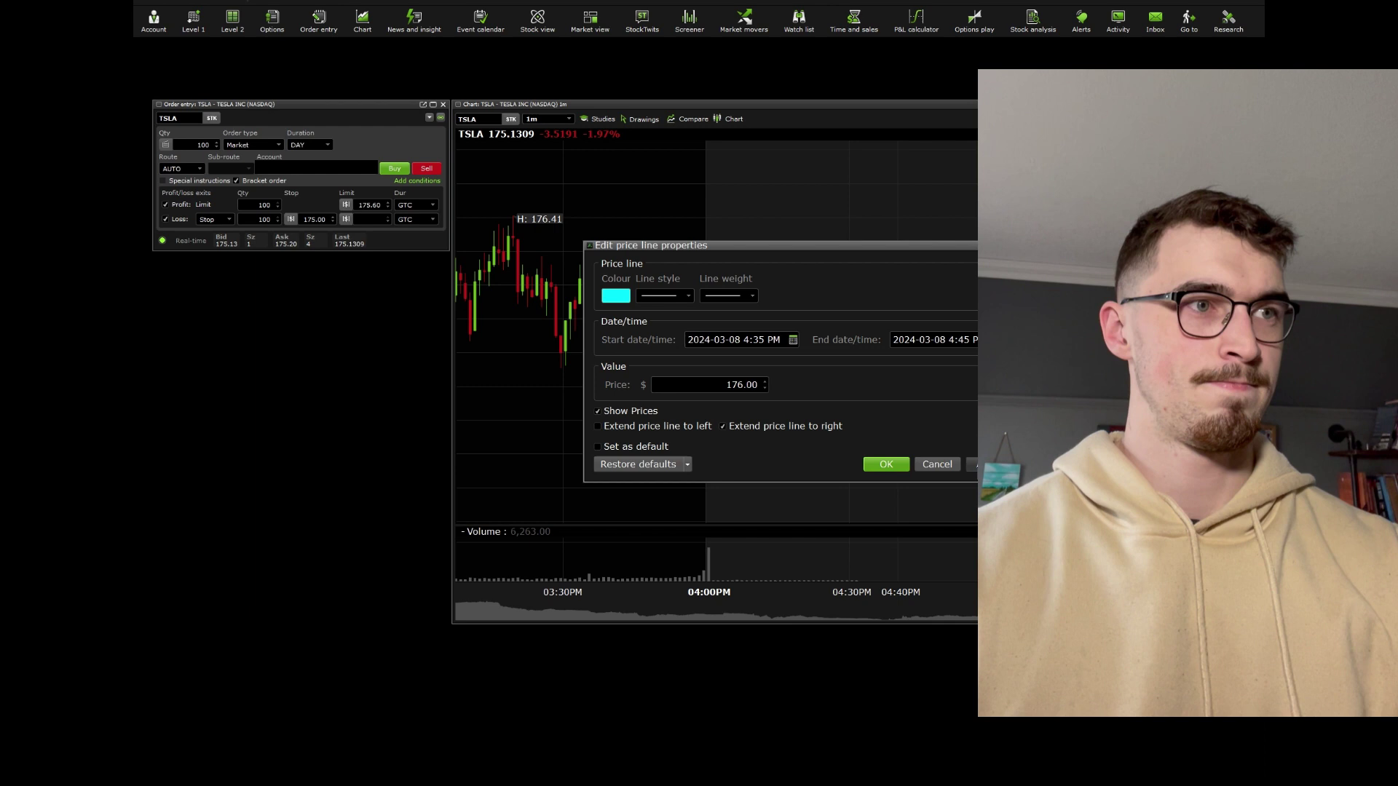
pyautogui.click(885, 464)
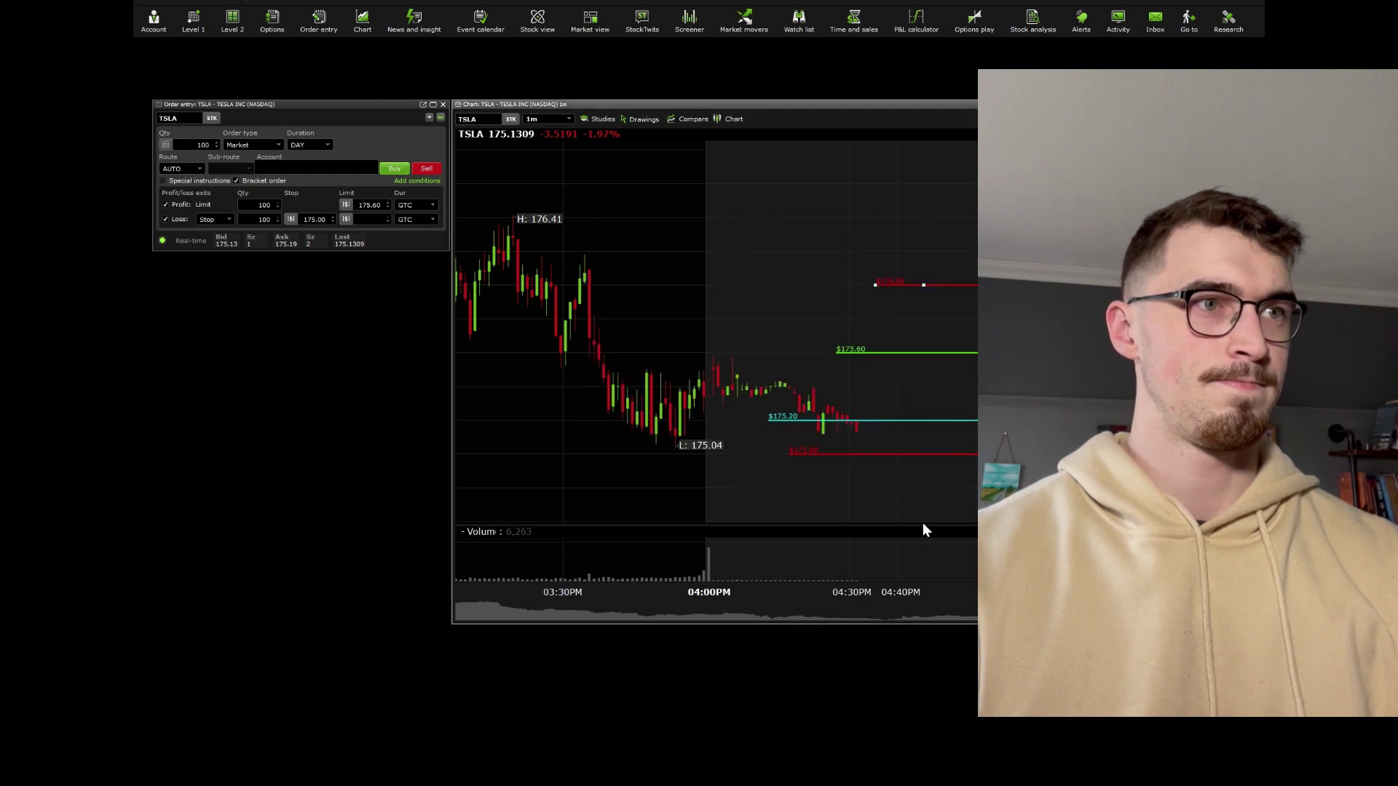
# Step: Change the $176.00 line's colour to bright green
pyautogui.doubleClick(933, 286)
pyautogui.click(618, 296)
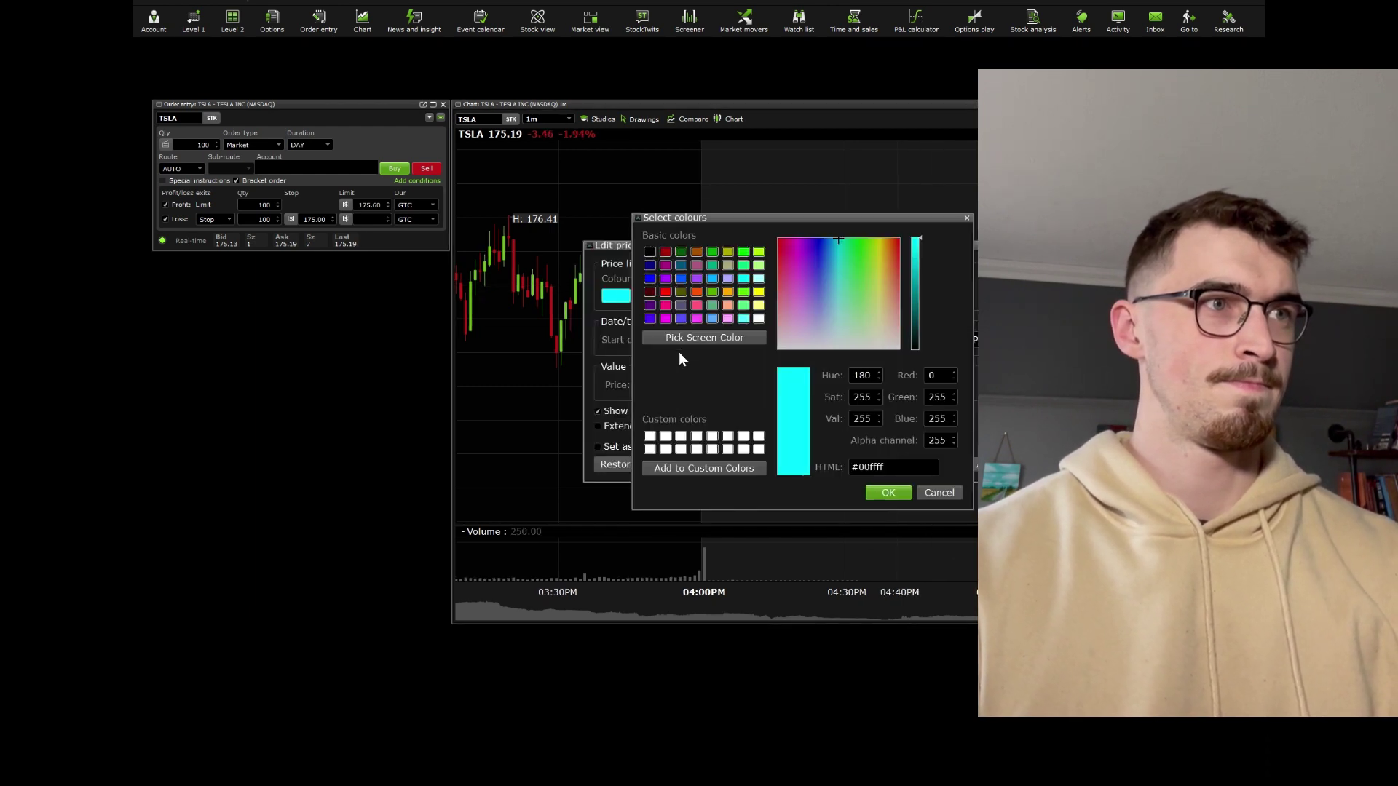
pyautogui.click(745, 266)
pyautogui.click(885, 492)
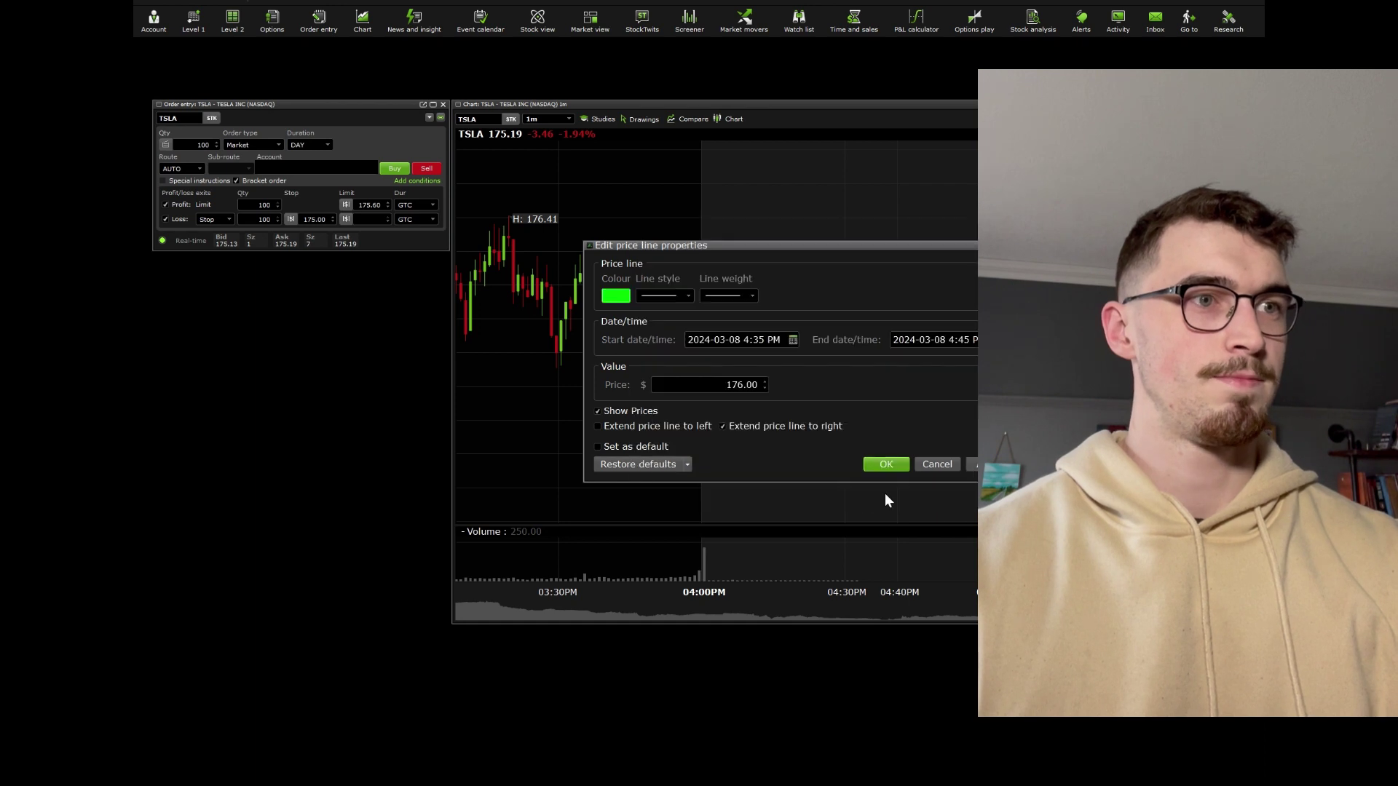
pyautogui.press('Return')
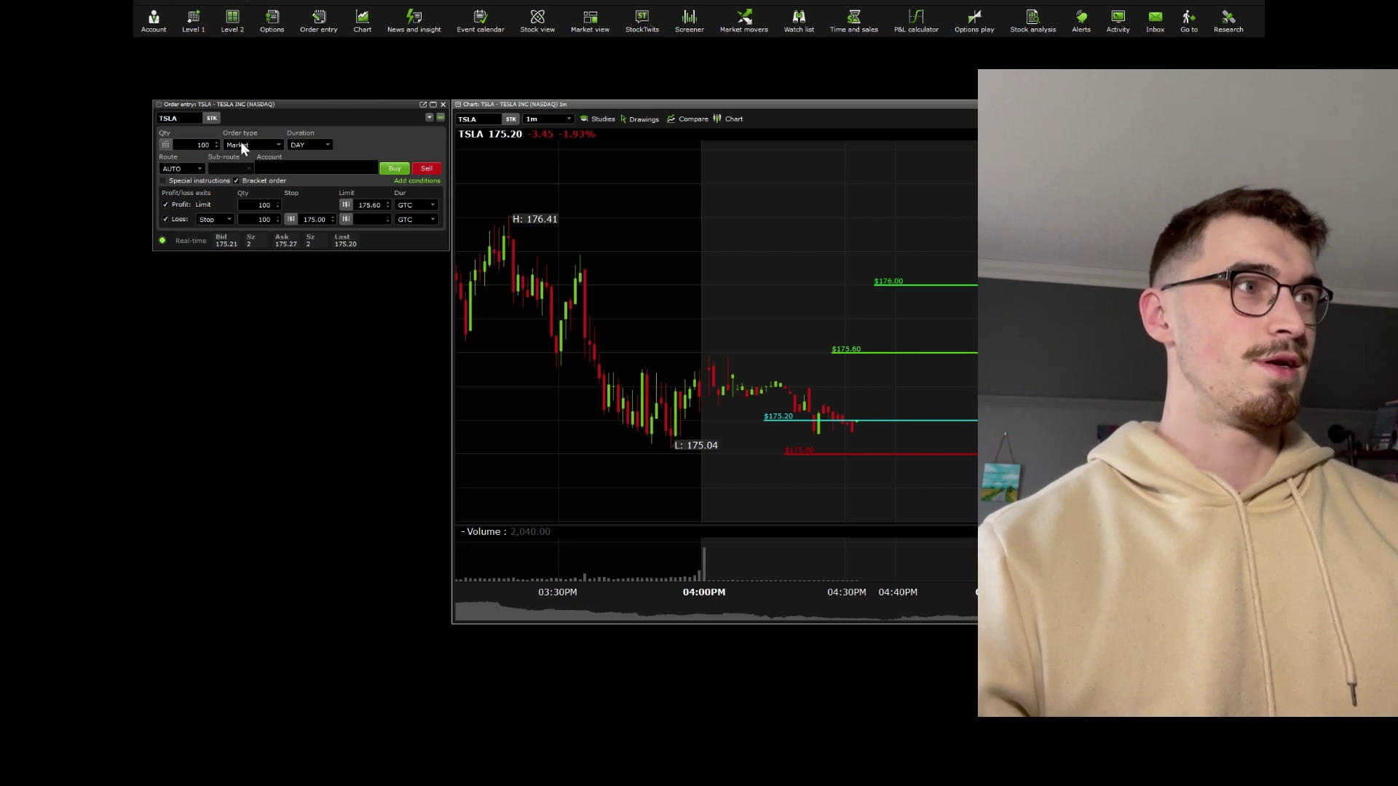
# Step: Duplicate the TSLA order window below the original and set quantities to 50 shares
pyautogui.rightClick(290, 104)
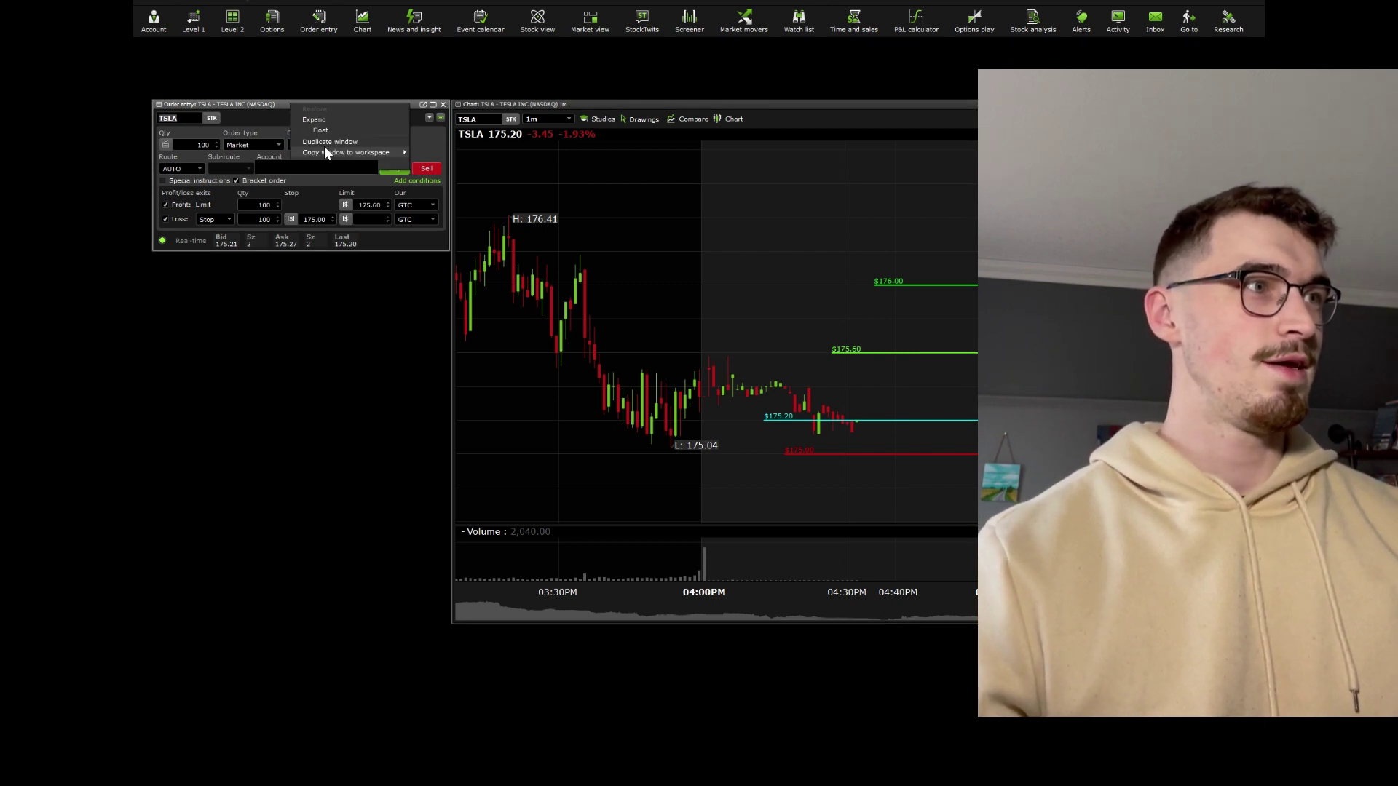
pyautogui.click(325, 144)
pyautogui.moveTo(327, 125)
pyautogui.mouseDown()
pyautogui.moveTo(22, 207)
pyautogui.moveTo(22, 280)
pyautogui.moveTo(304, 304)
pyautogui.mouseUp()
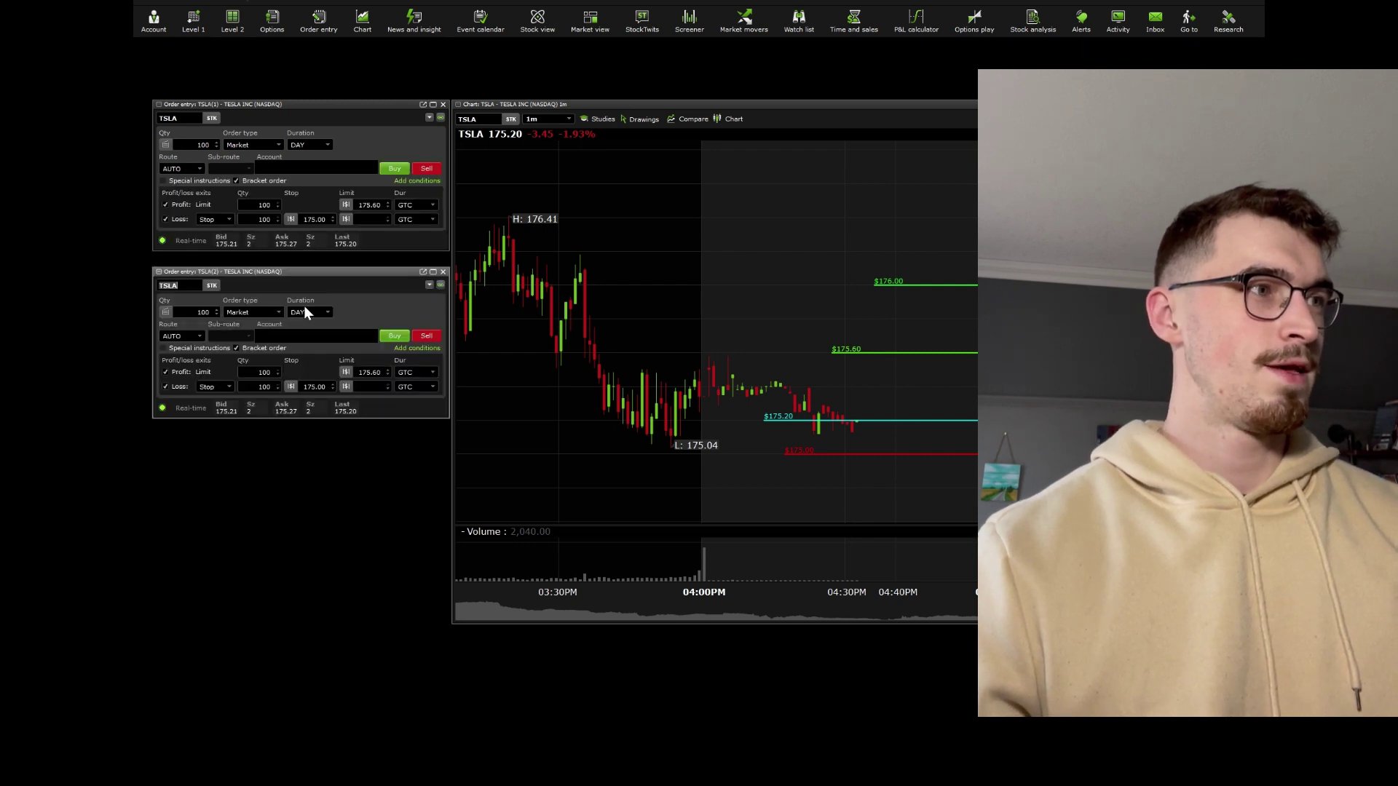
pyautogui.doubleClick(195, 143)
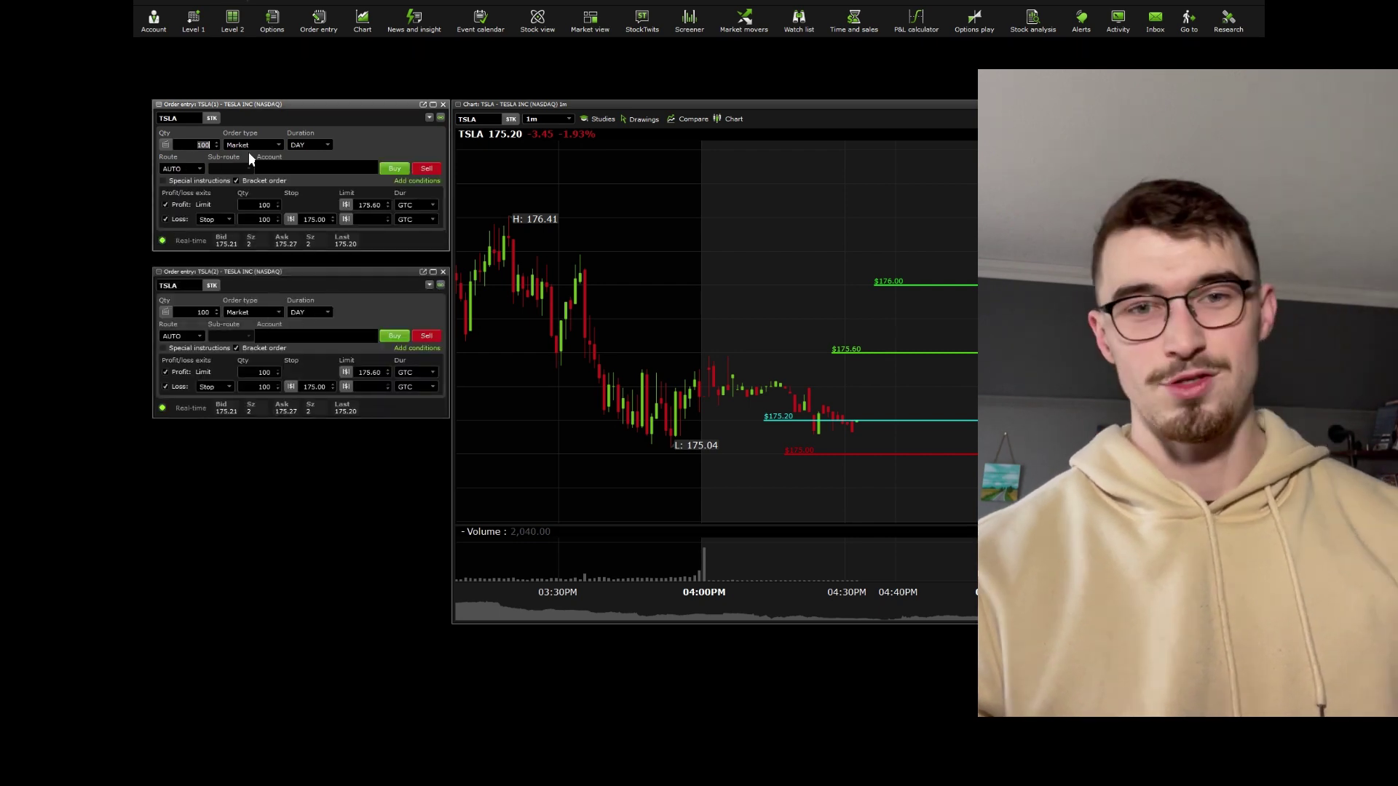
pyautogui.write('5')
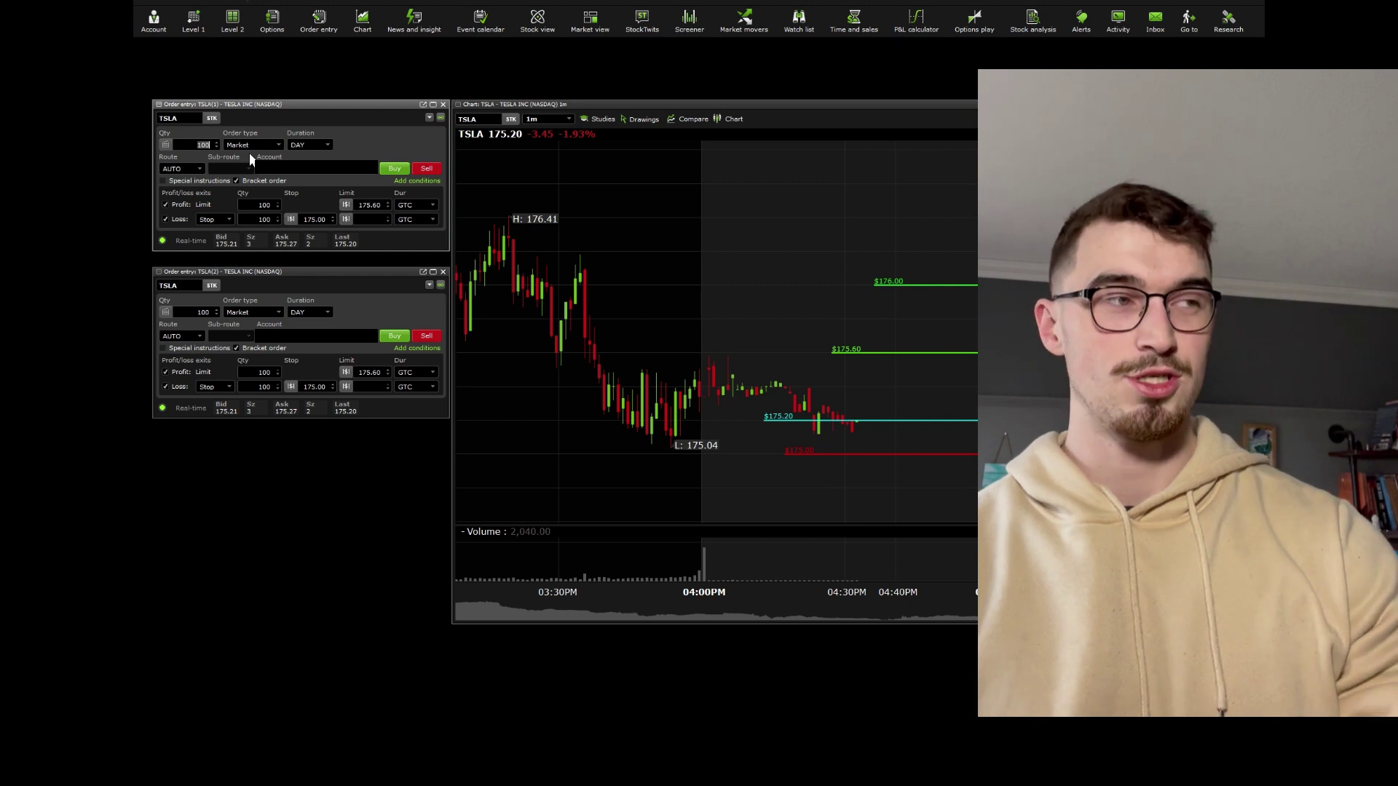
pyautogui.write('0')
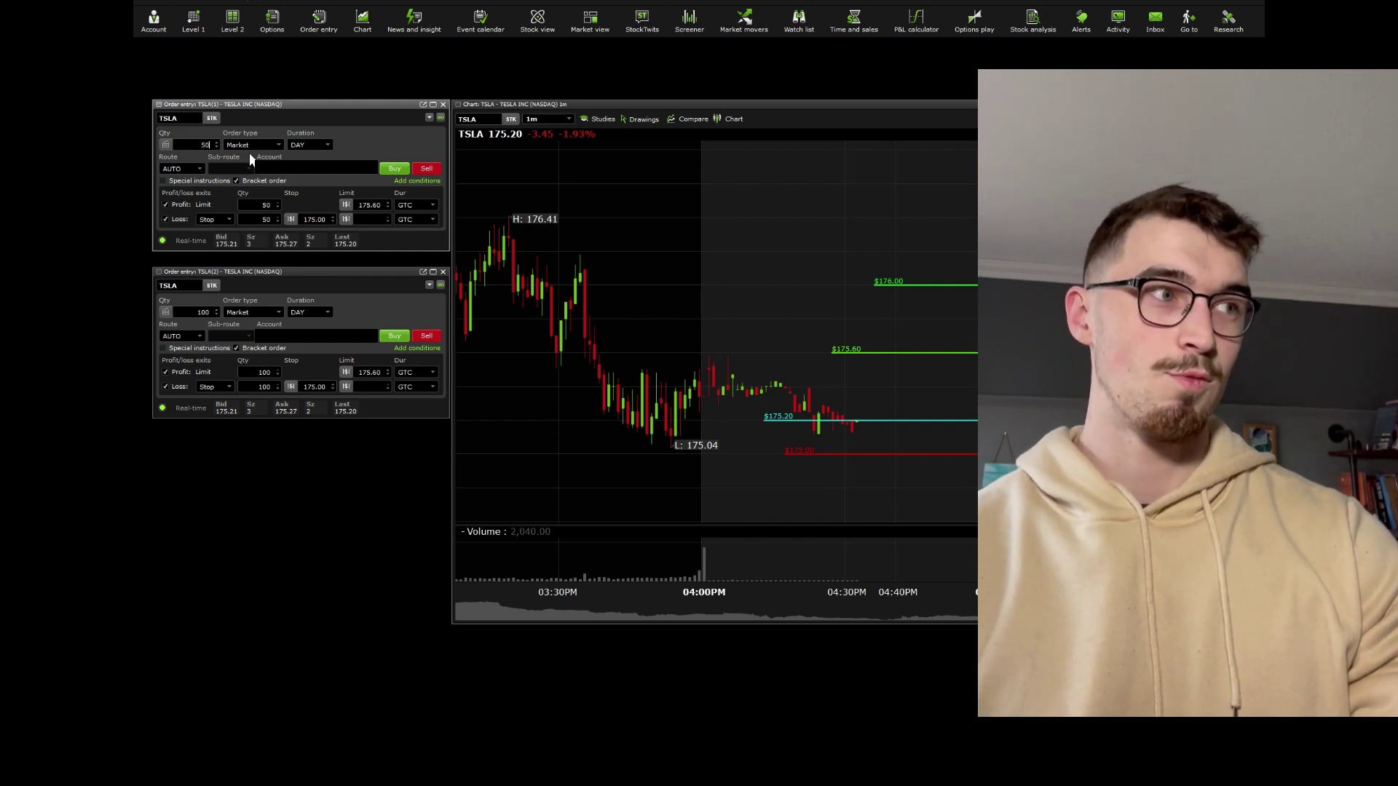
pyautogui.doubleClick(198, 312)
pyautogui.write('50')
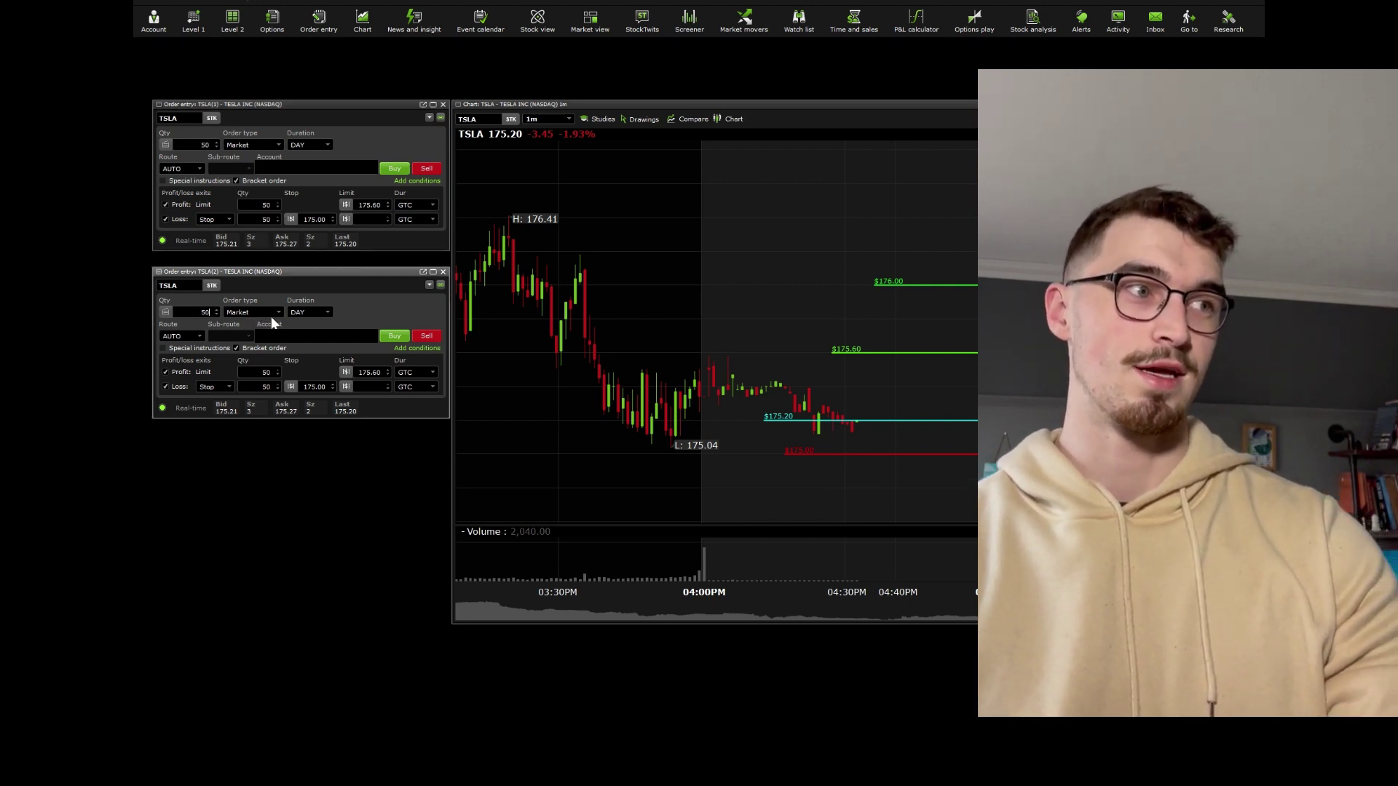
# Step: Change the second order's profit limit to 176.00, leaving the 175.00 stop
pyautogui.doubleClick(313, 220)
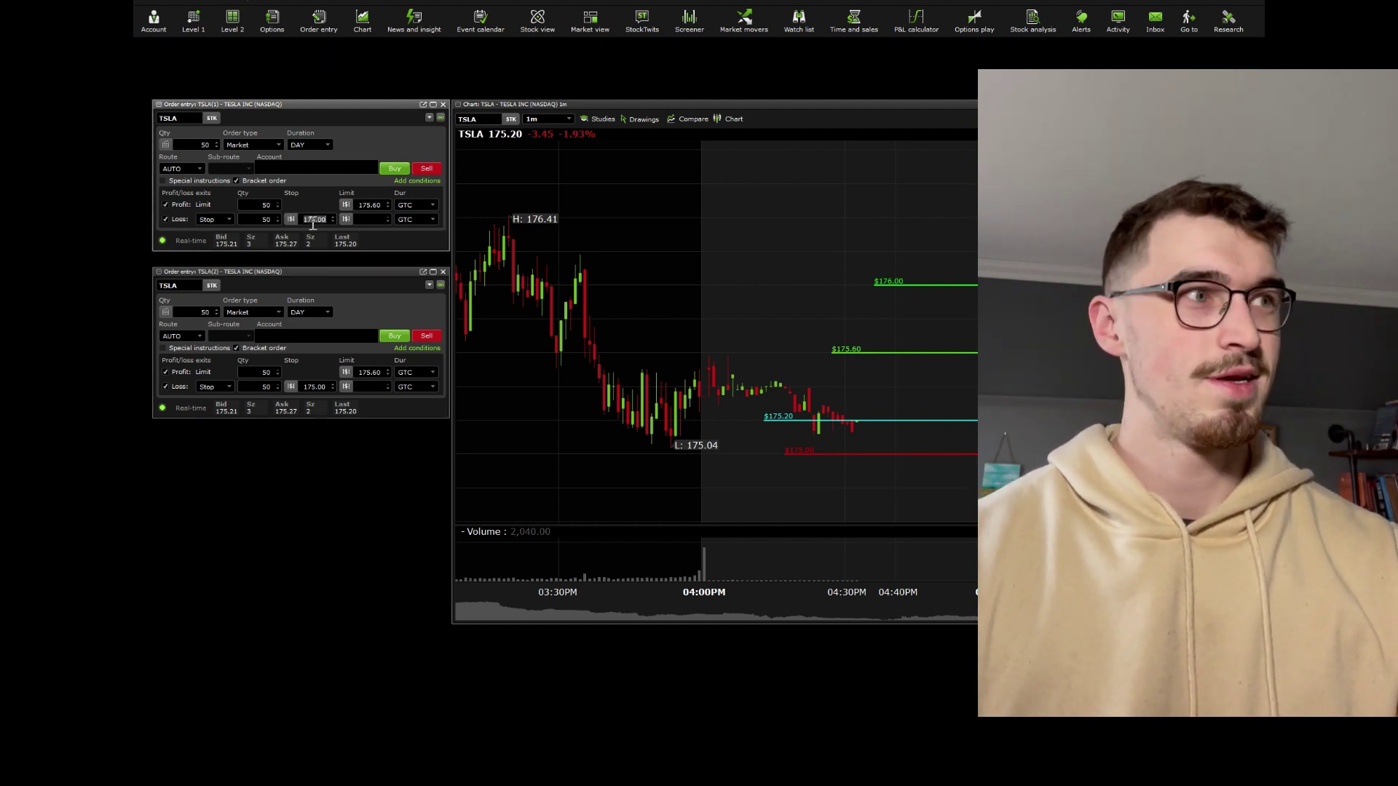
pyautogui.doubleClick(373, 205)
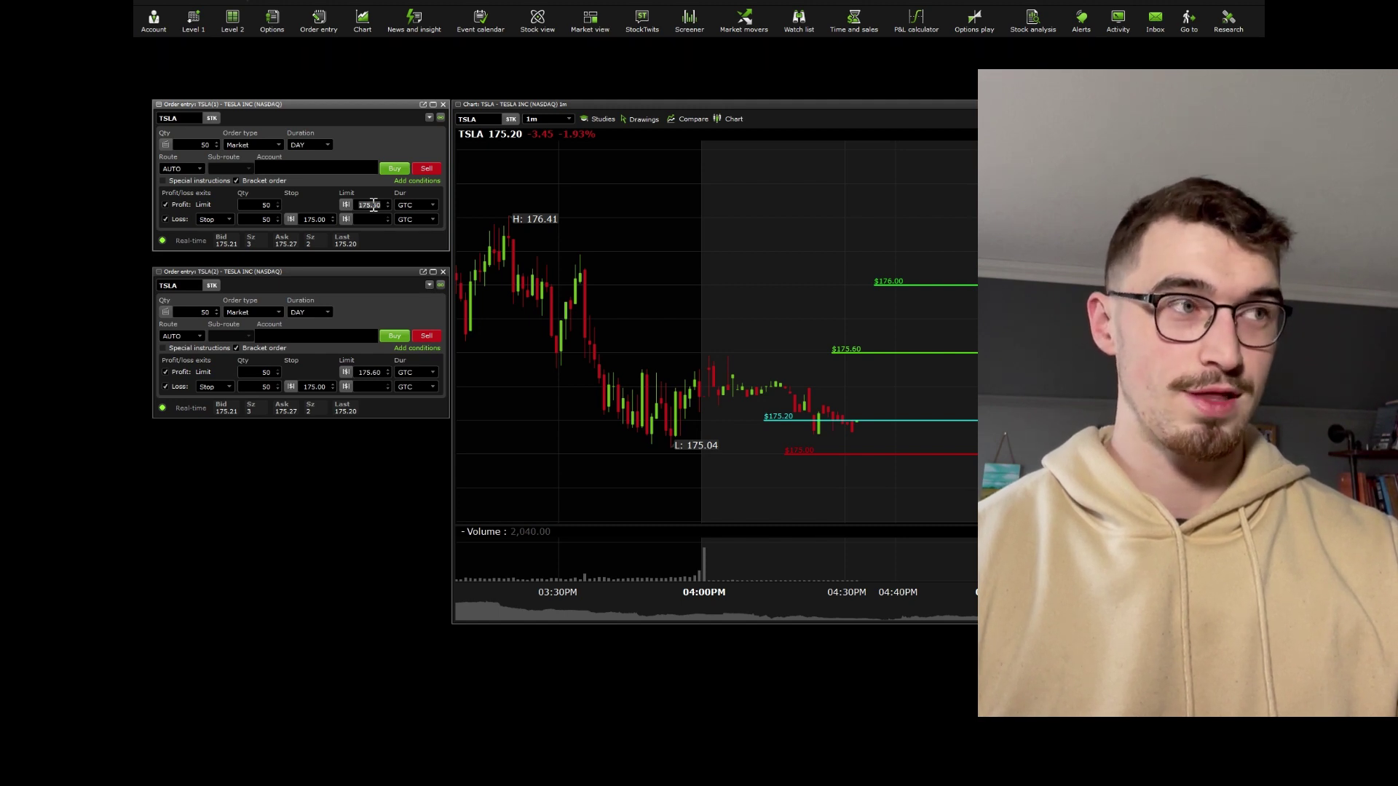
pyautogui.doubleClick(369, 373)
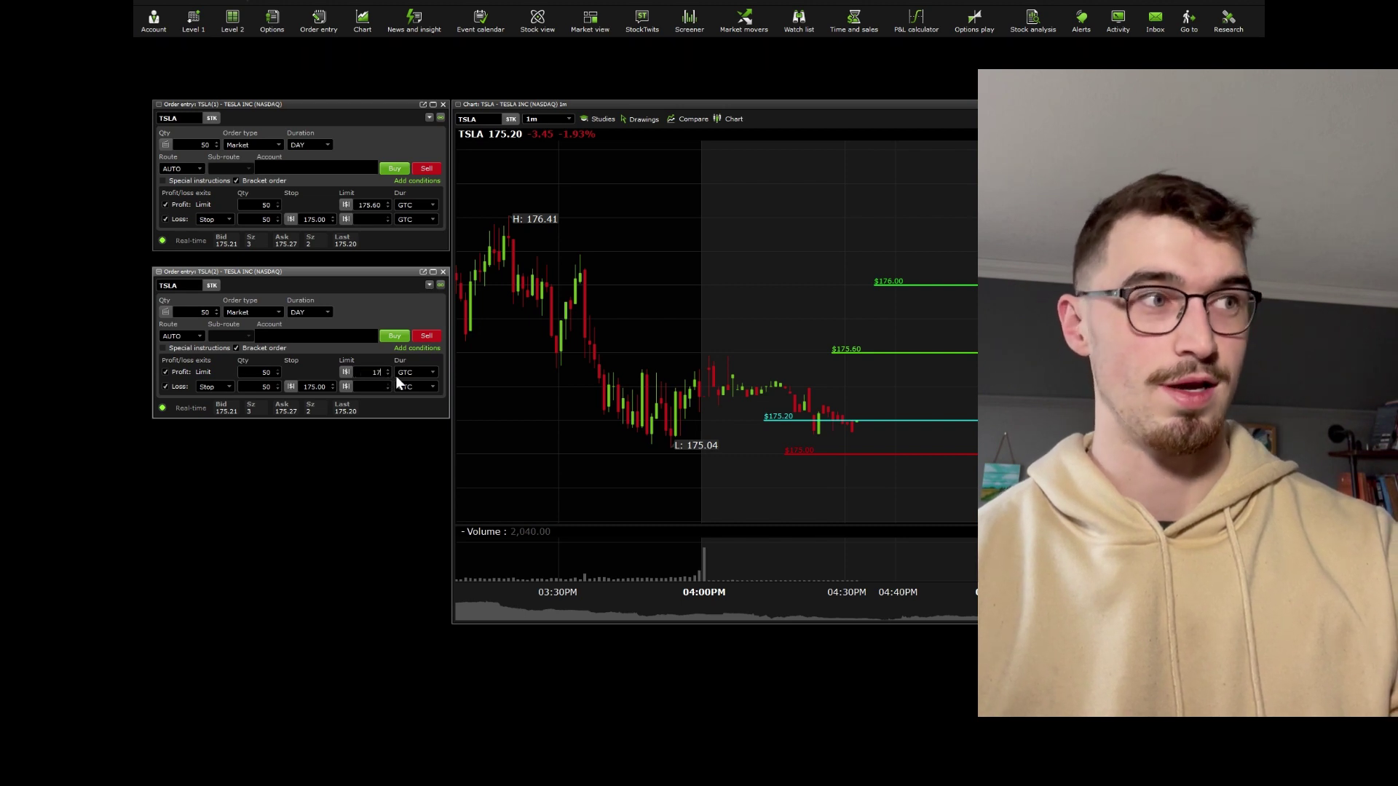
pyautogui.write('176')
pyautogui.press('Return')
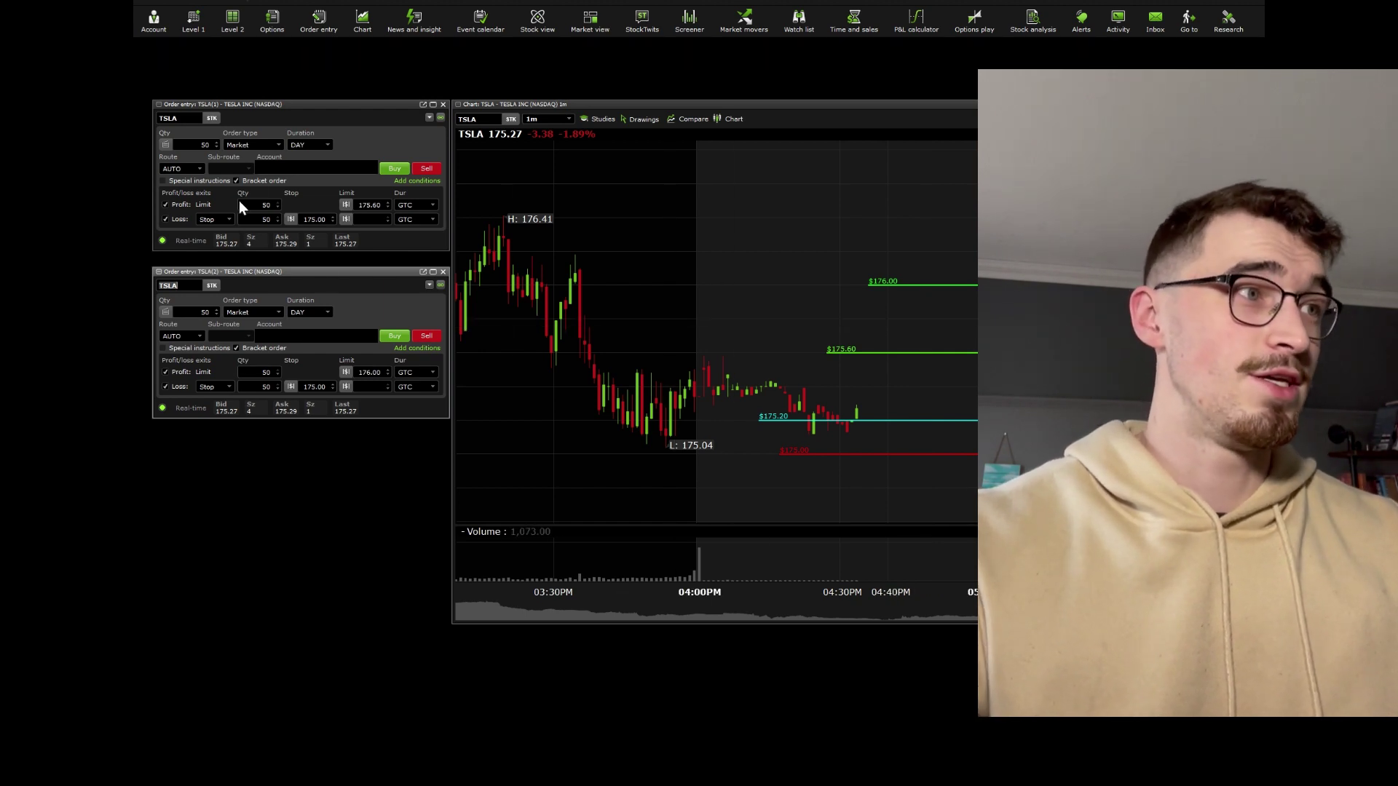
# Step: Close the second order window, set quantity to 100 and turn off bracket exits
pyautogui.click(443, 271)
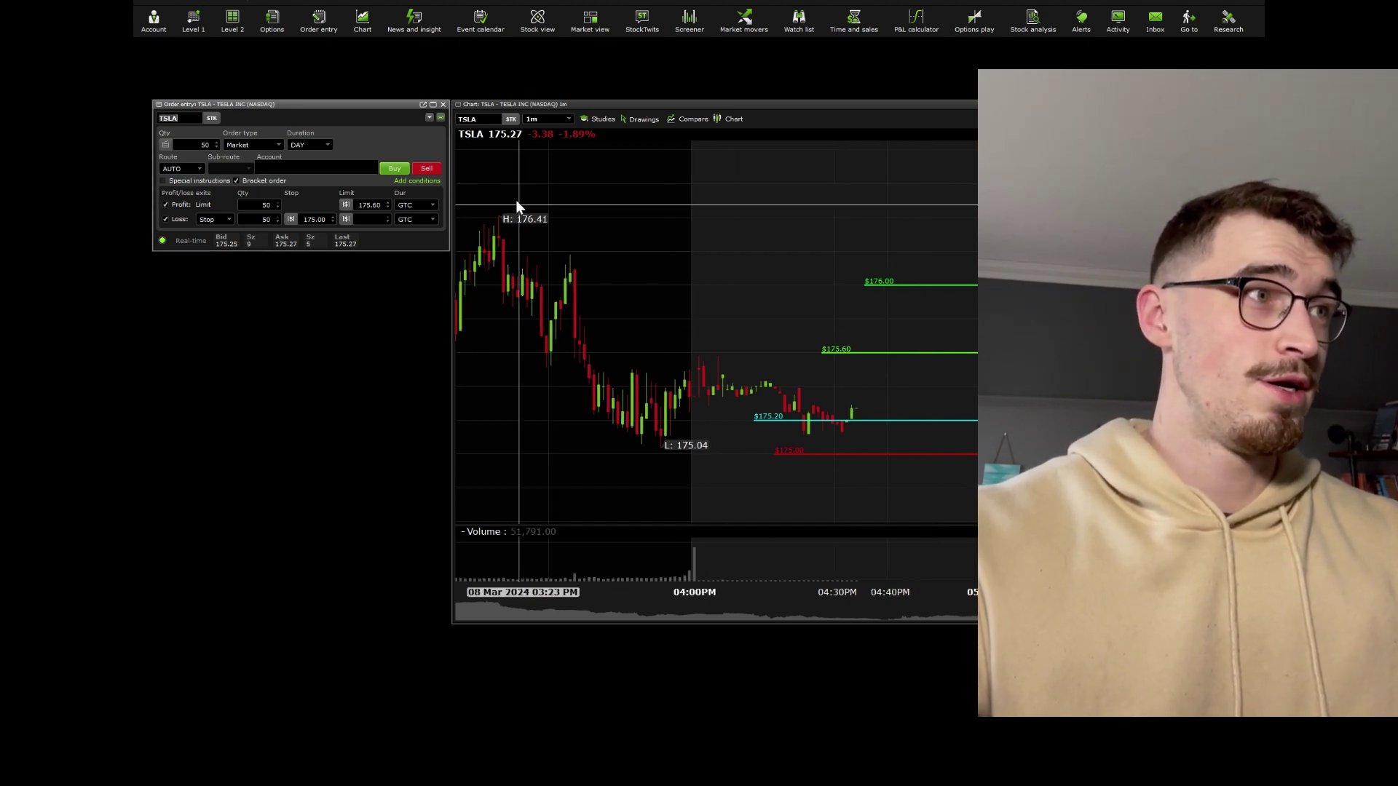
pyautogui.press('Tab')
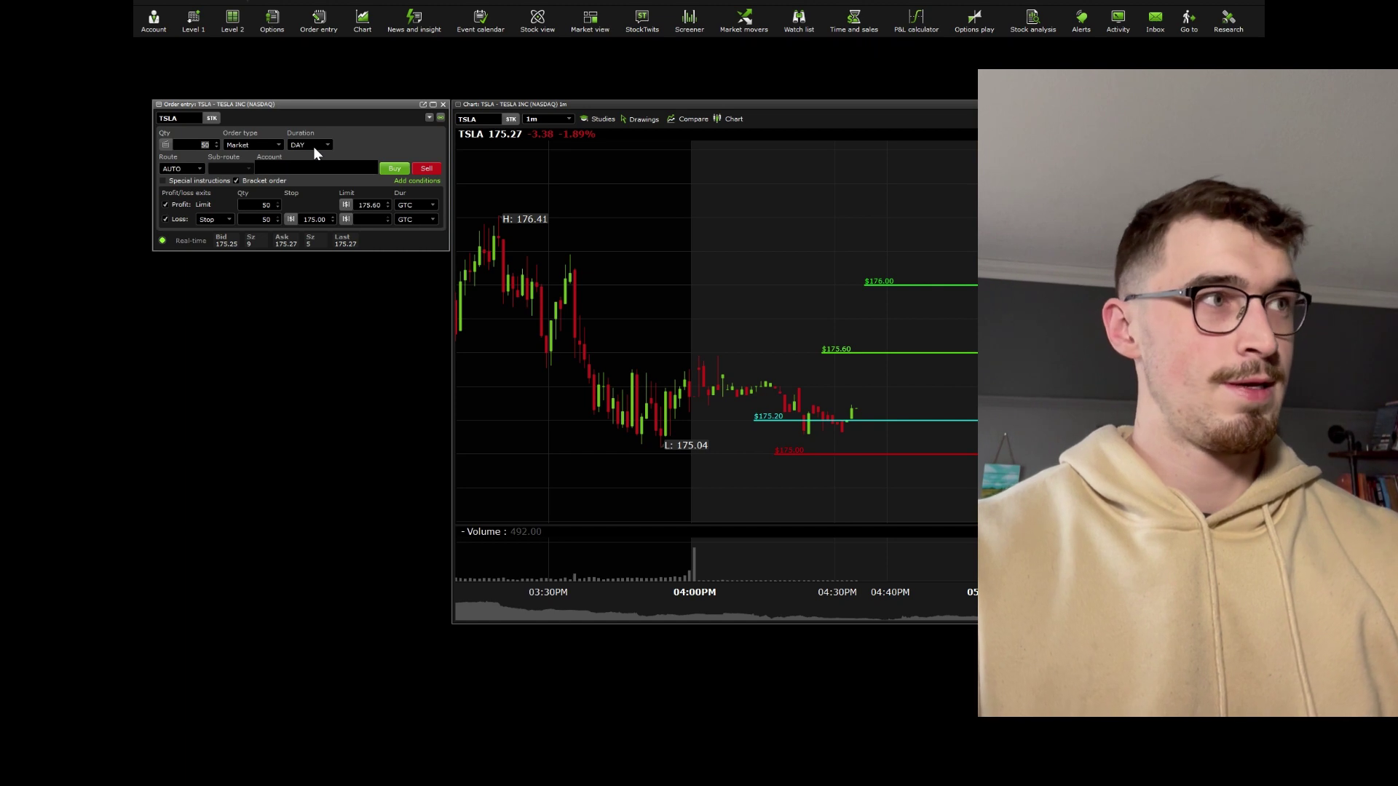
pyautogui.write('100')
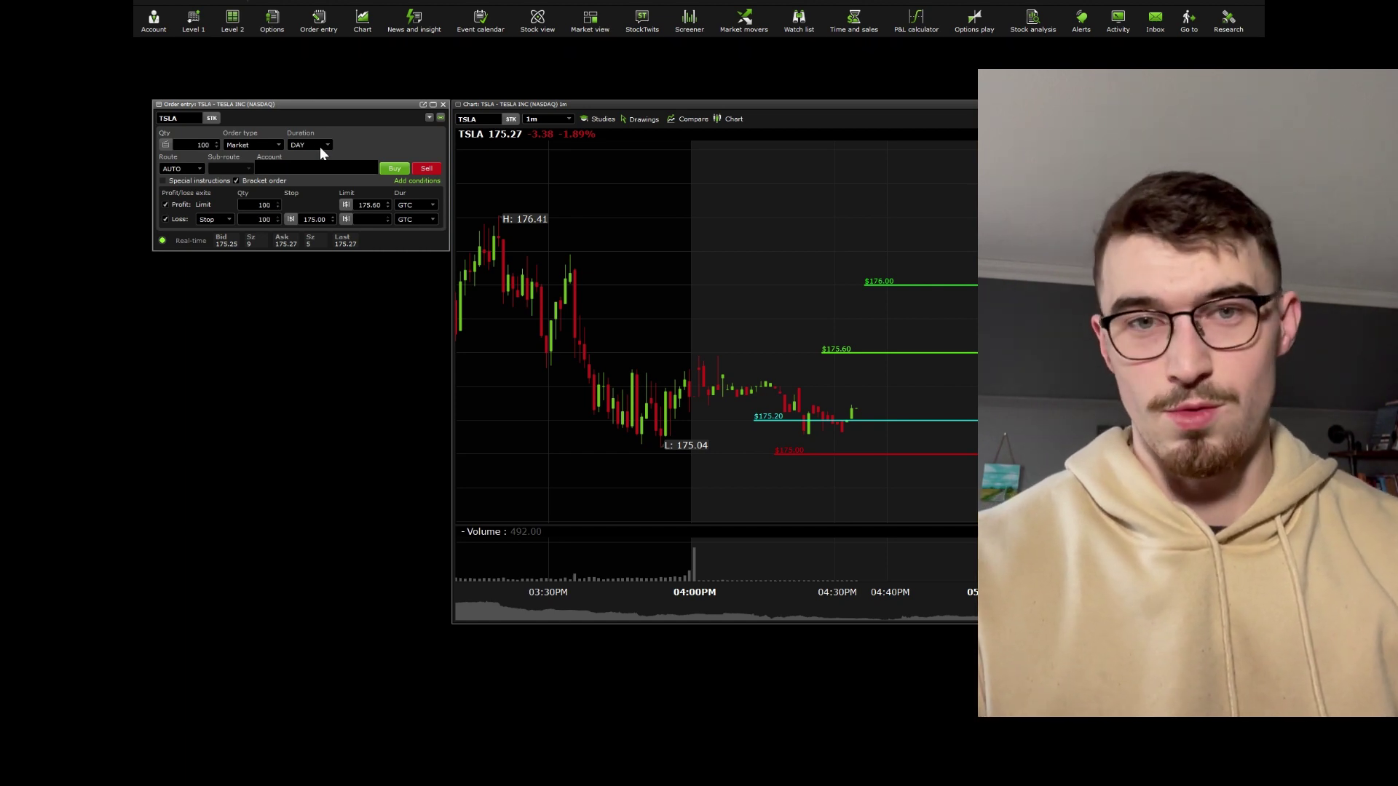
pyautogui.click(236, 181)
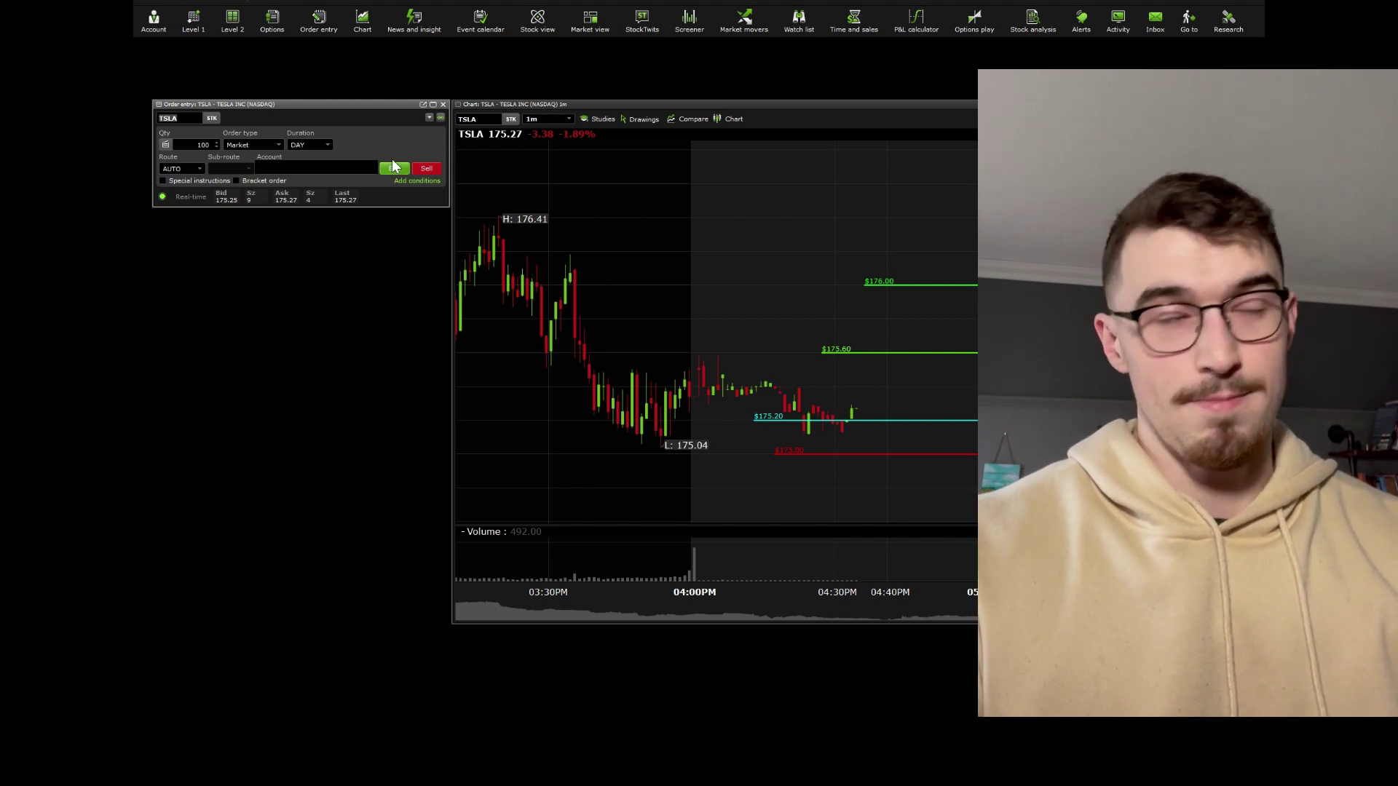
# Step: Try the Limit order type, then switch the order back to Market
pyautogui.click(252, 144)
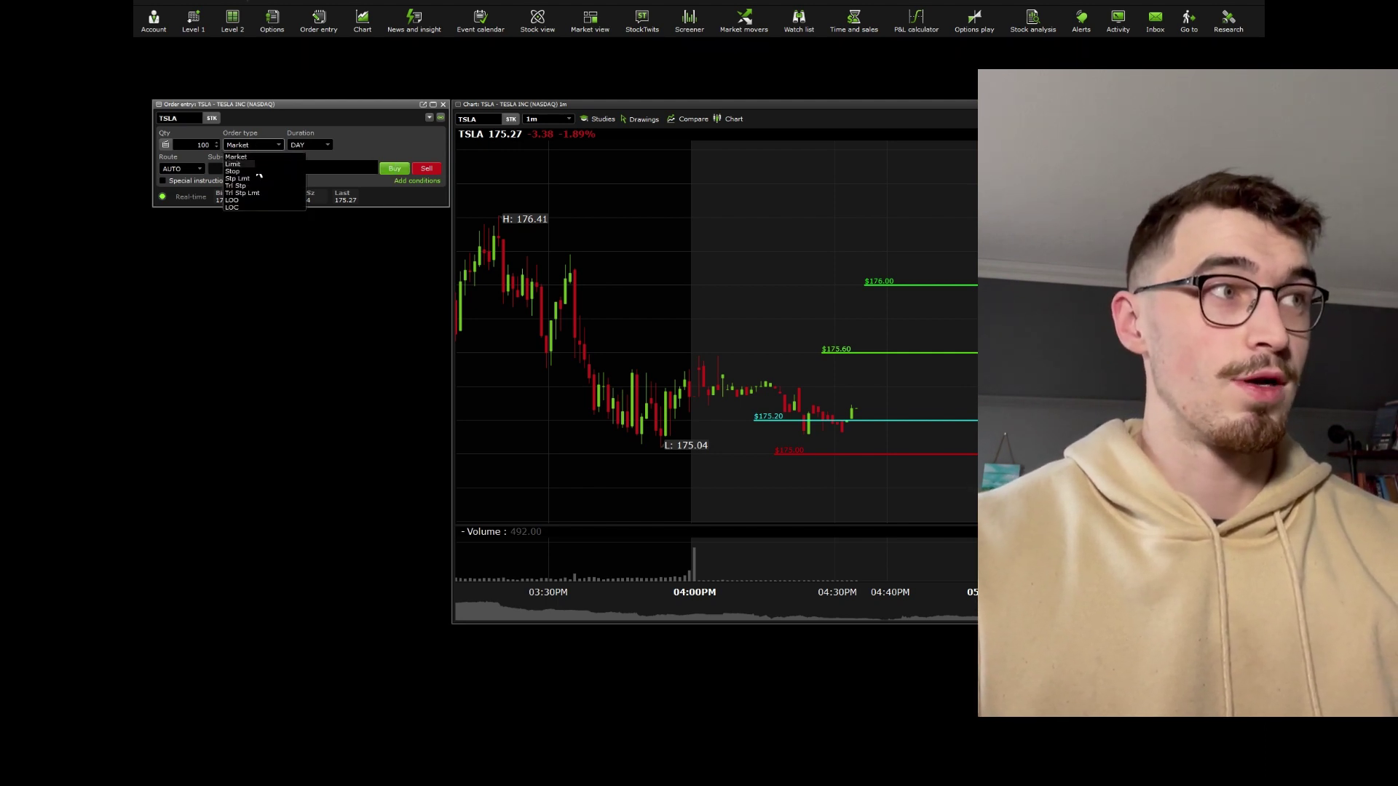
pyautogui.click(247, 164)
pyautogui.click(334, 147)
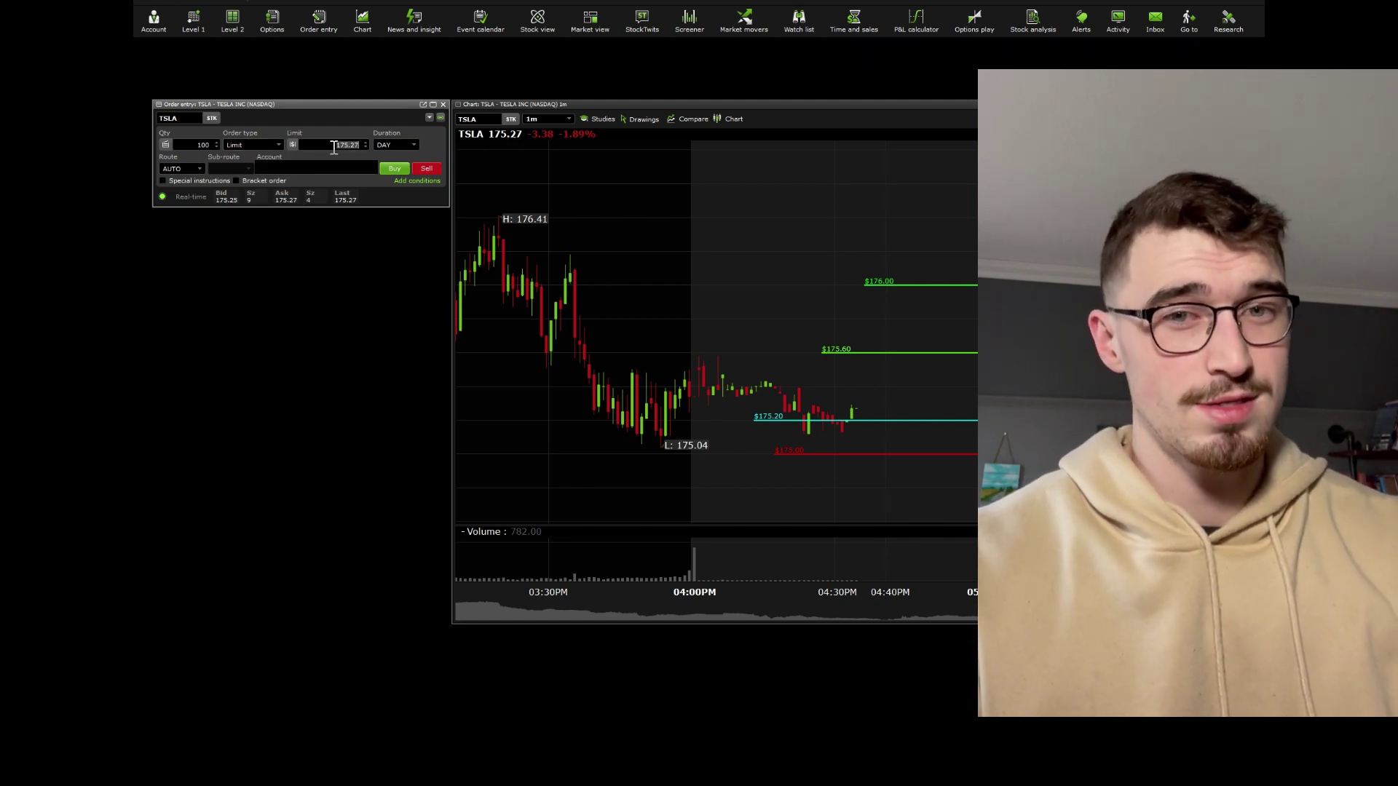
pyautogui.click(247, 146)
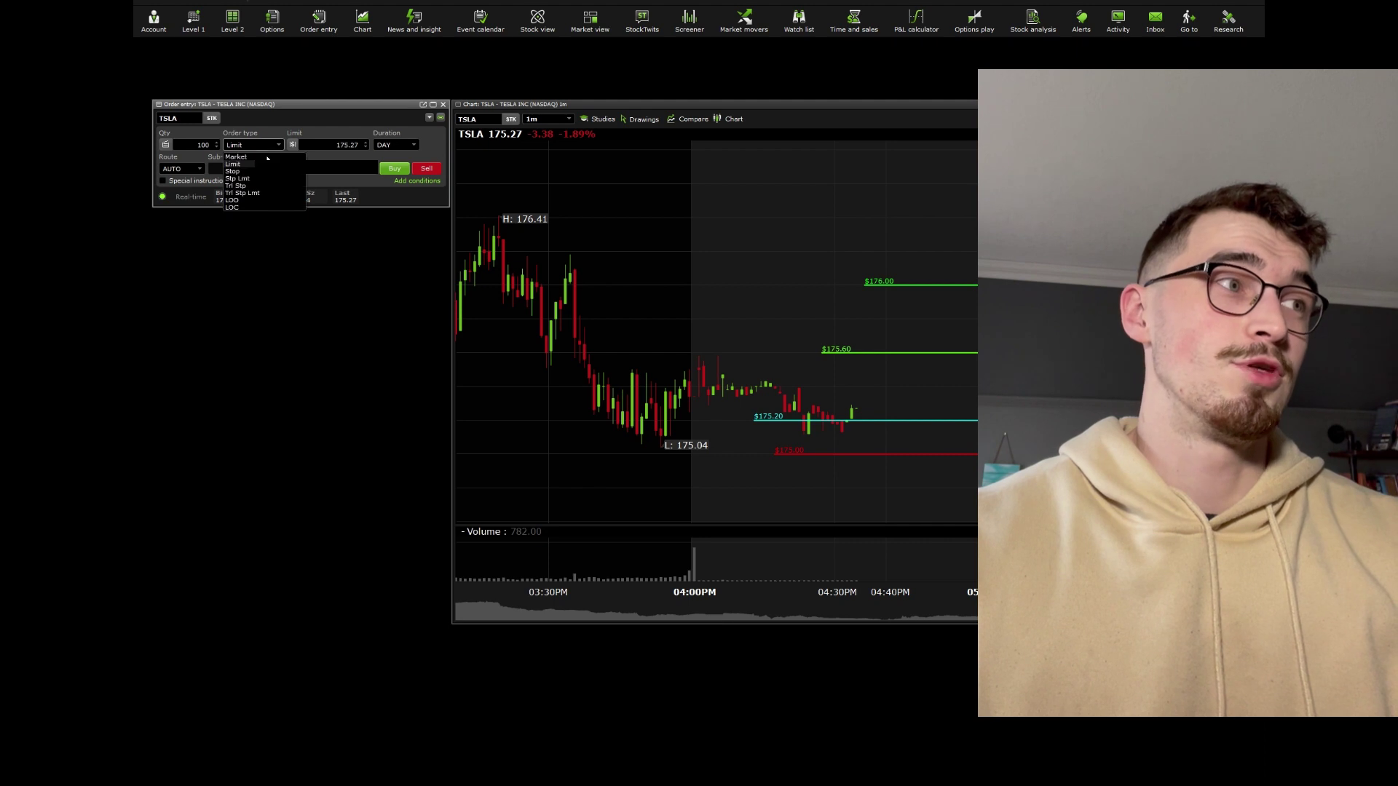
pyautogui.click(271, 155)
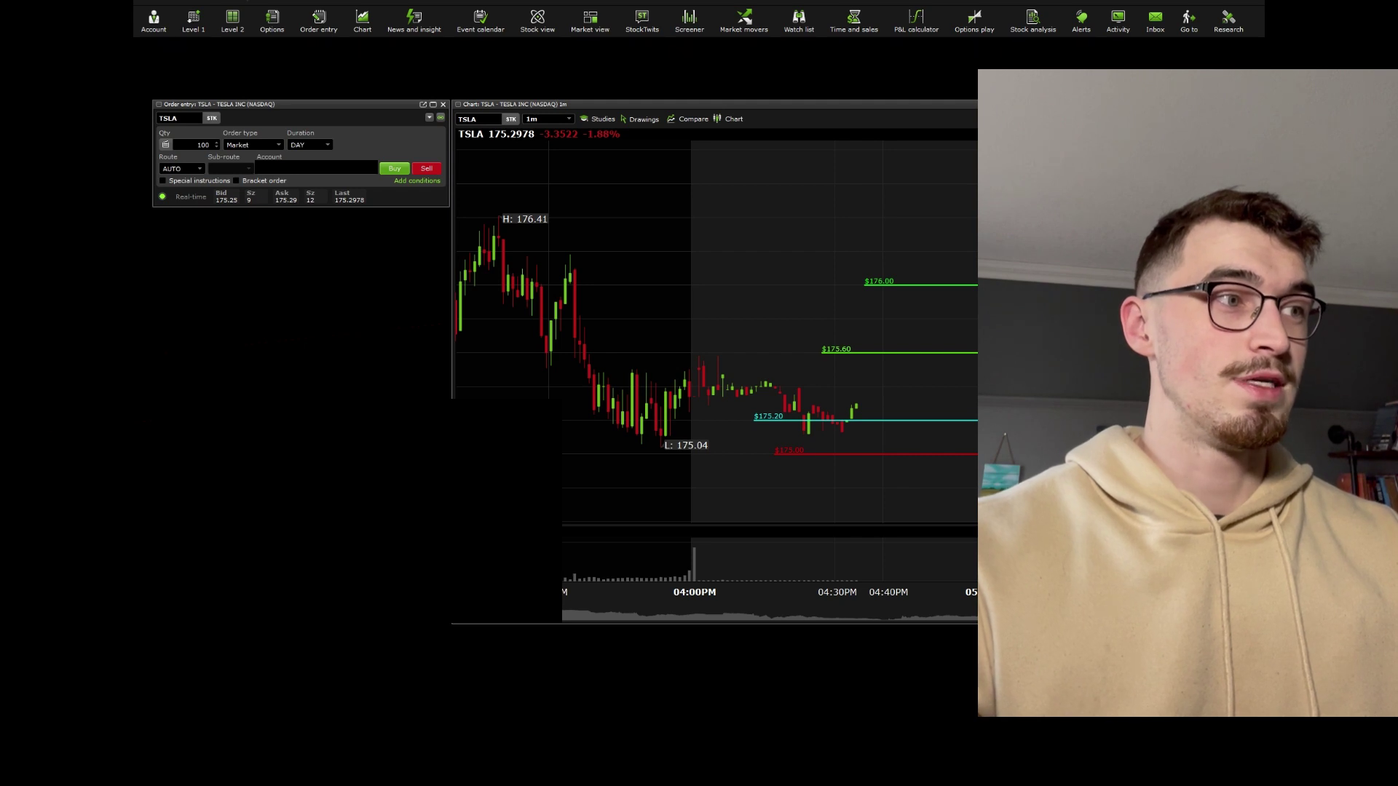
# Step: Open the profit/loss exits with 100-share quantities, stop 175 and limit 175.60
pyautogui.click(395, 471)
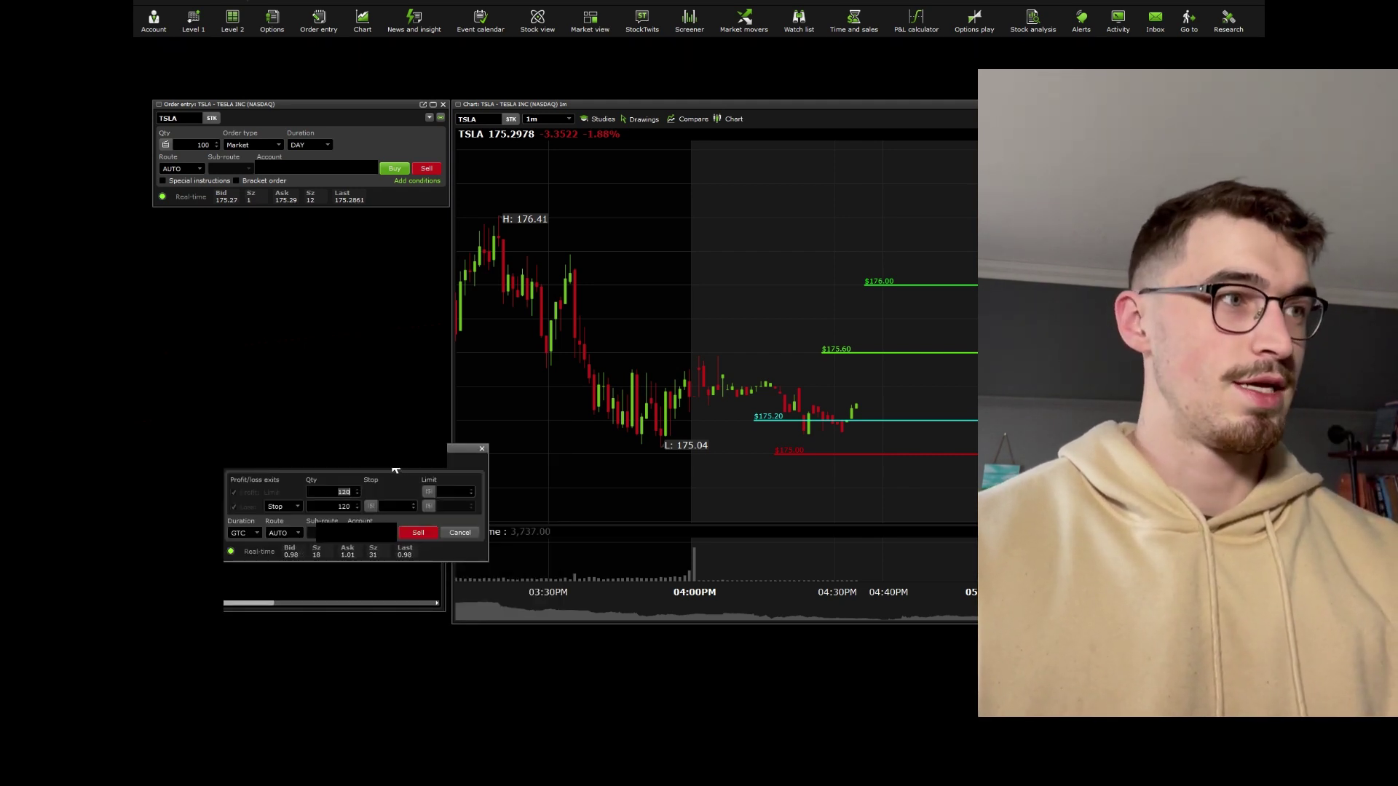
pyautogui.write('100')
pyautogui.press('Tab')
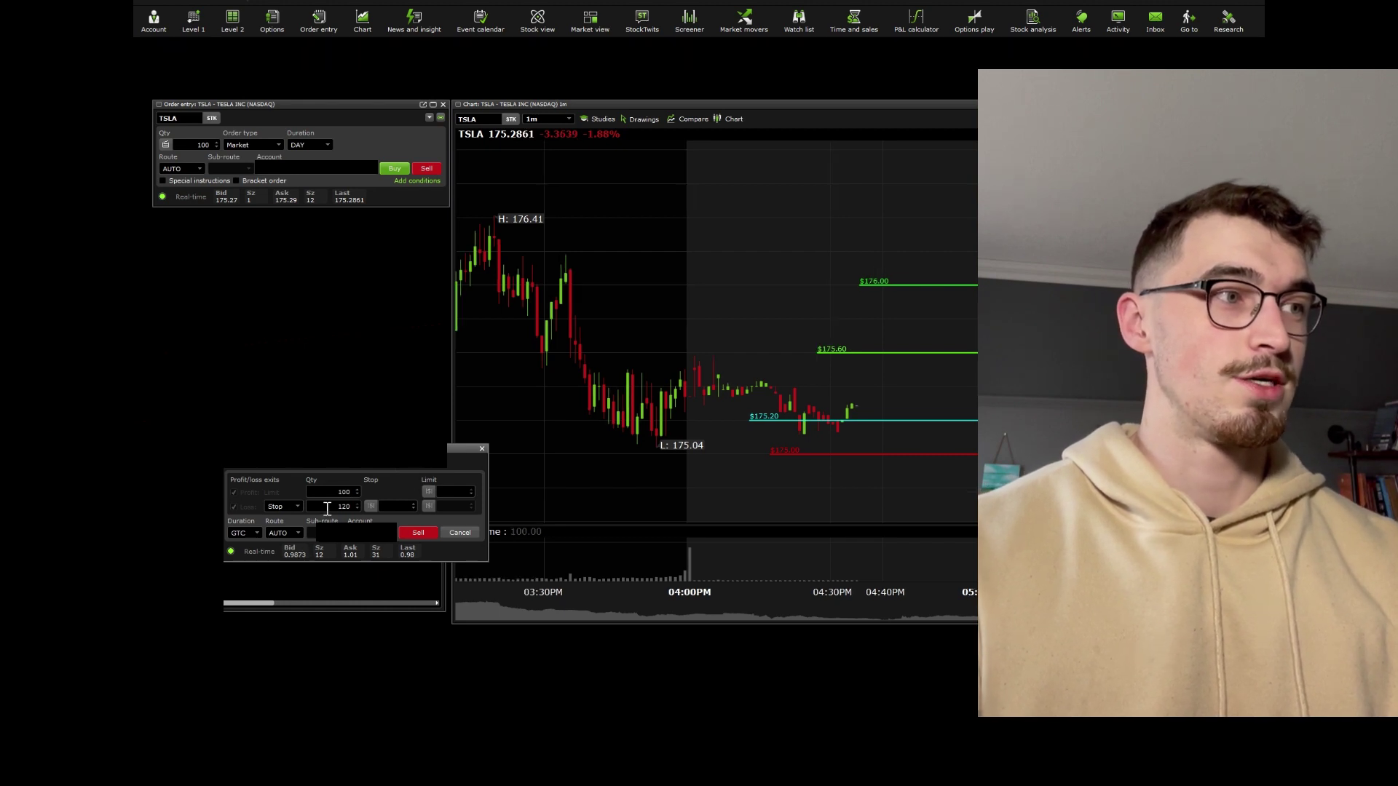
pyautogui.write('100')
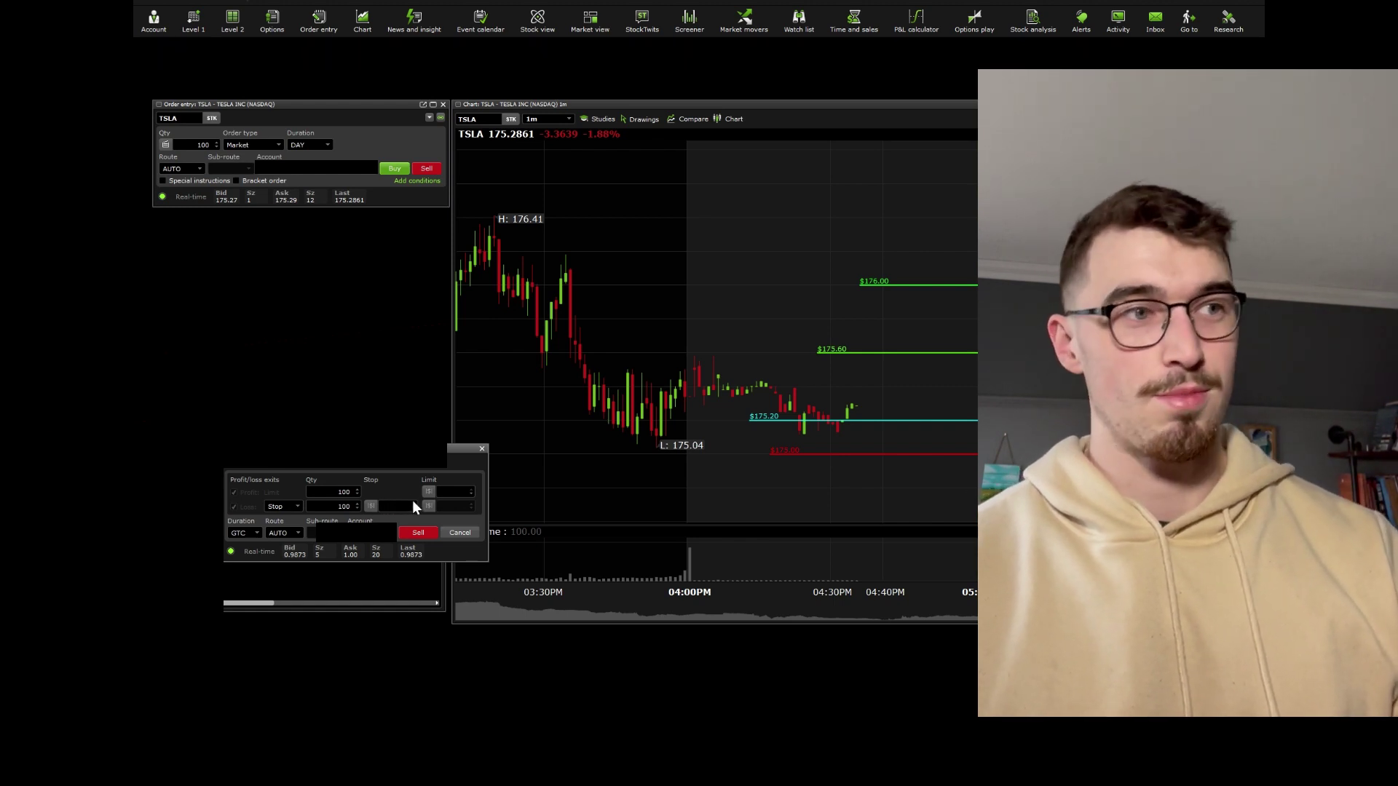
pyautogui.click(412, 503)
pyautogui.write('175')
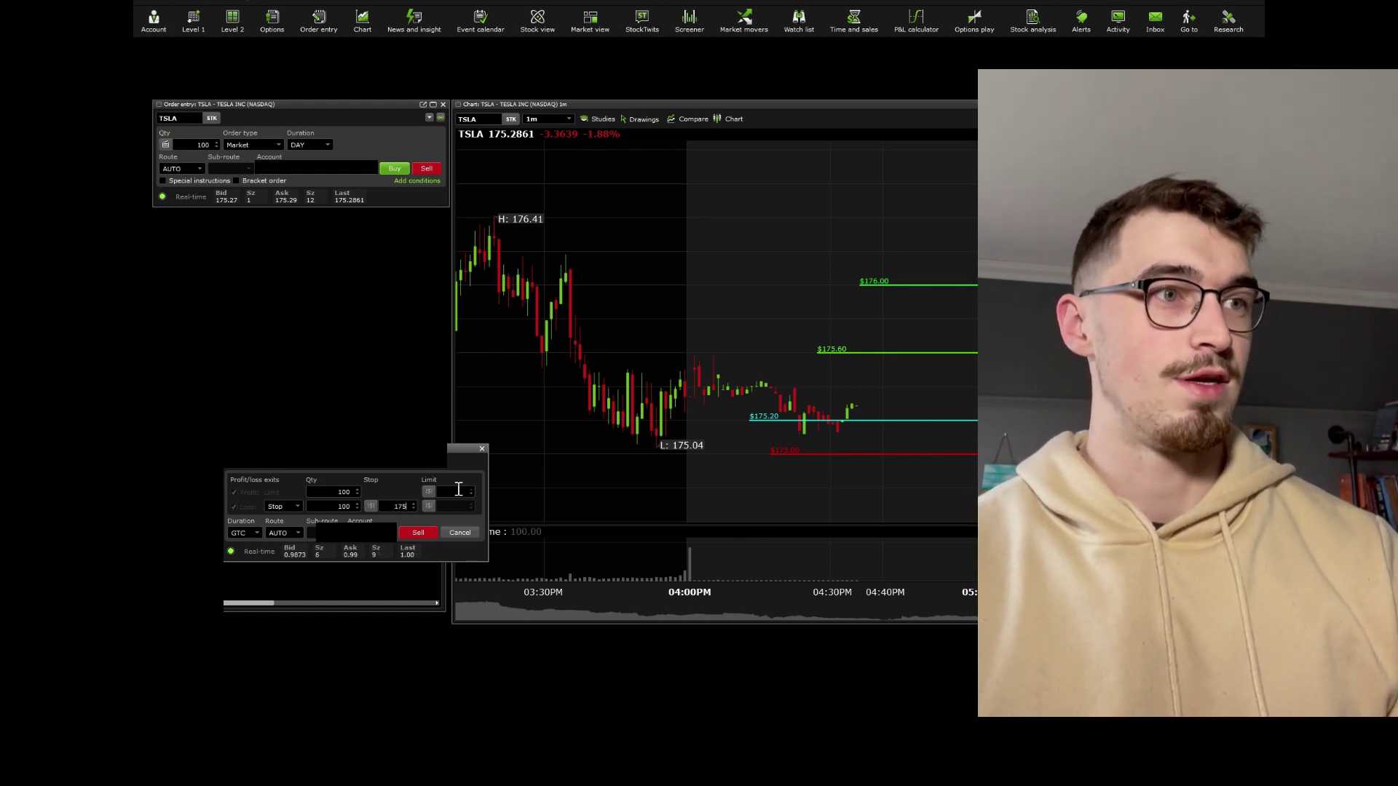
pyautogui.click(468, 493)
pyautogui.write('175')
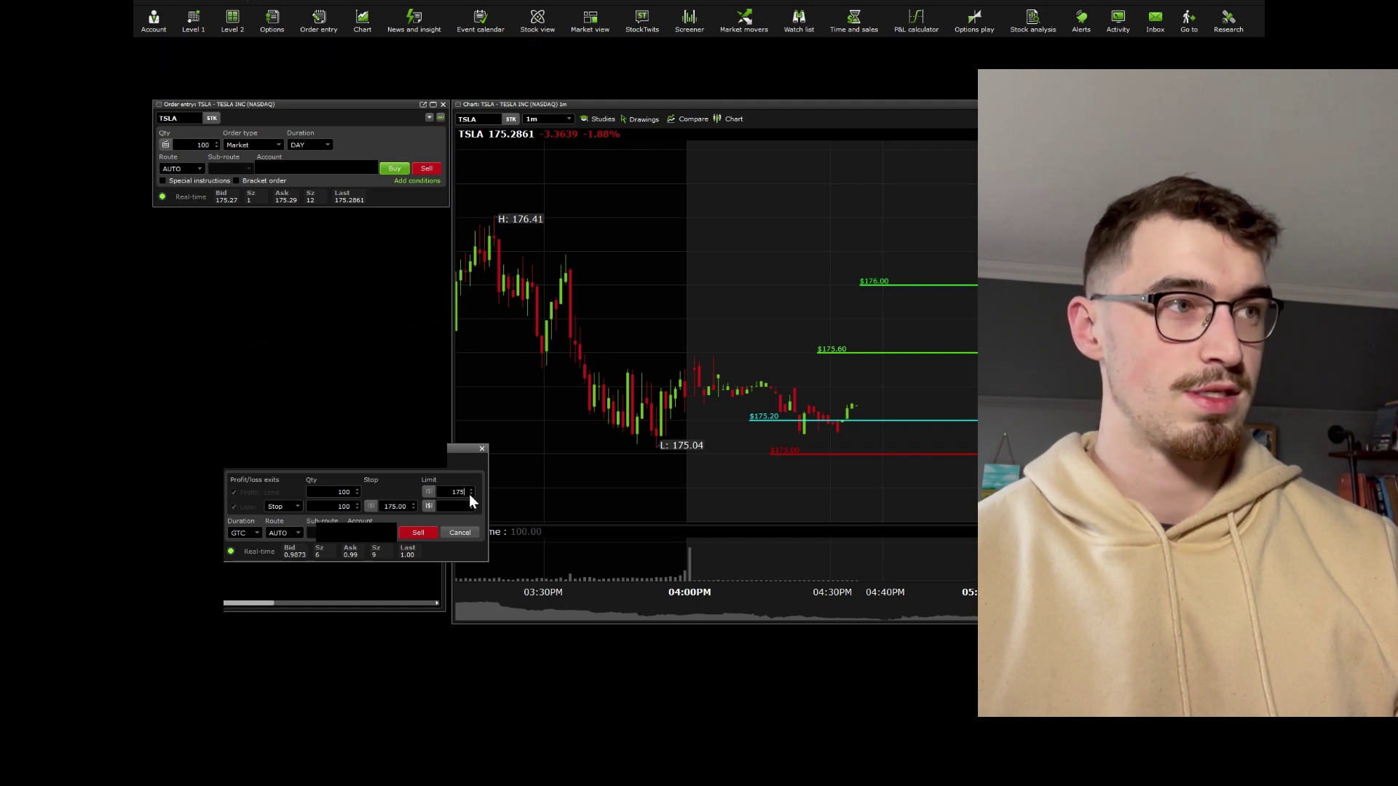
pyautogui.write('.60')
pyautogui.click(342, 504)
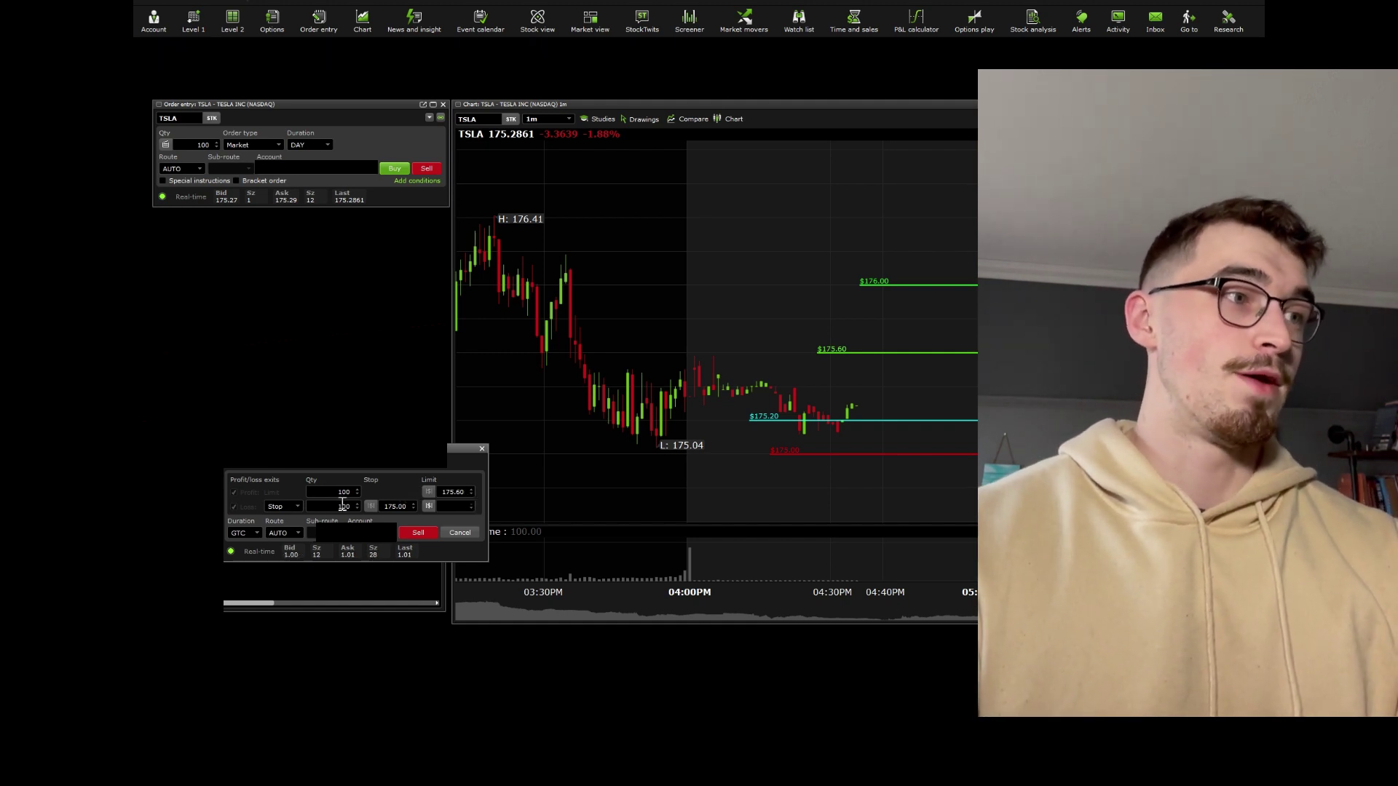
# Step: Change both the profit and stop-loss exit quantities to 50 shares
pyautogui.doubleClick(339, 492)
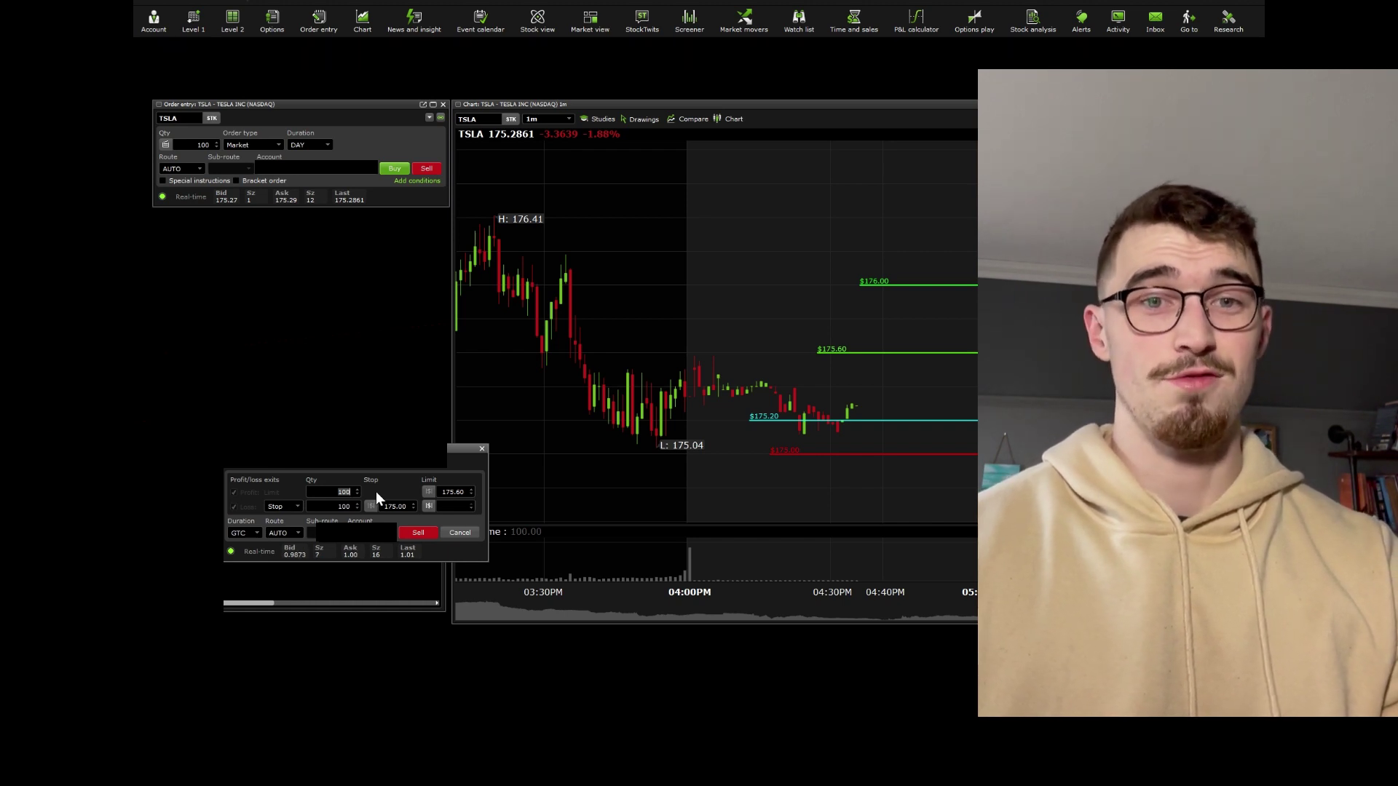
pyautogui.write('50')
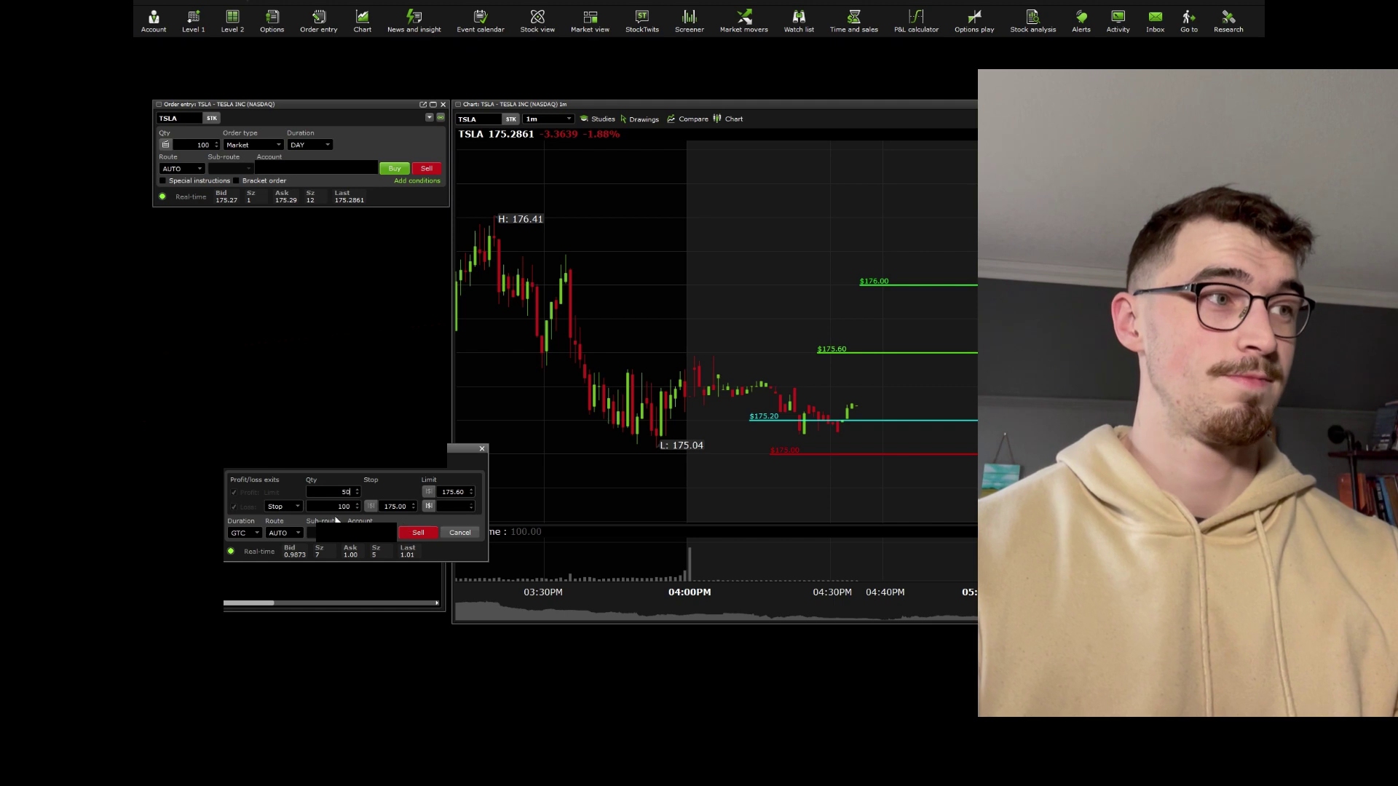
pyautogui.doubleClick(334, 506)
pyautogui.write('50')
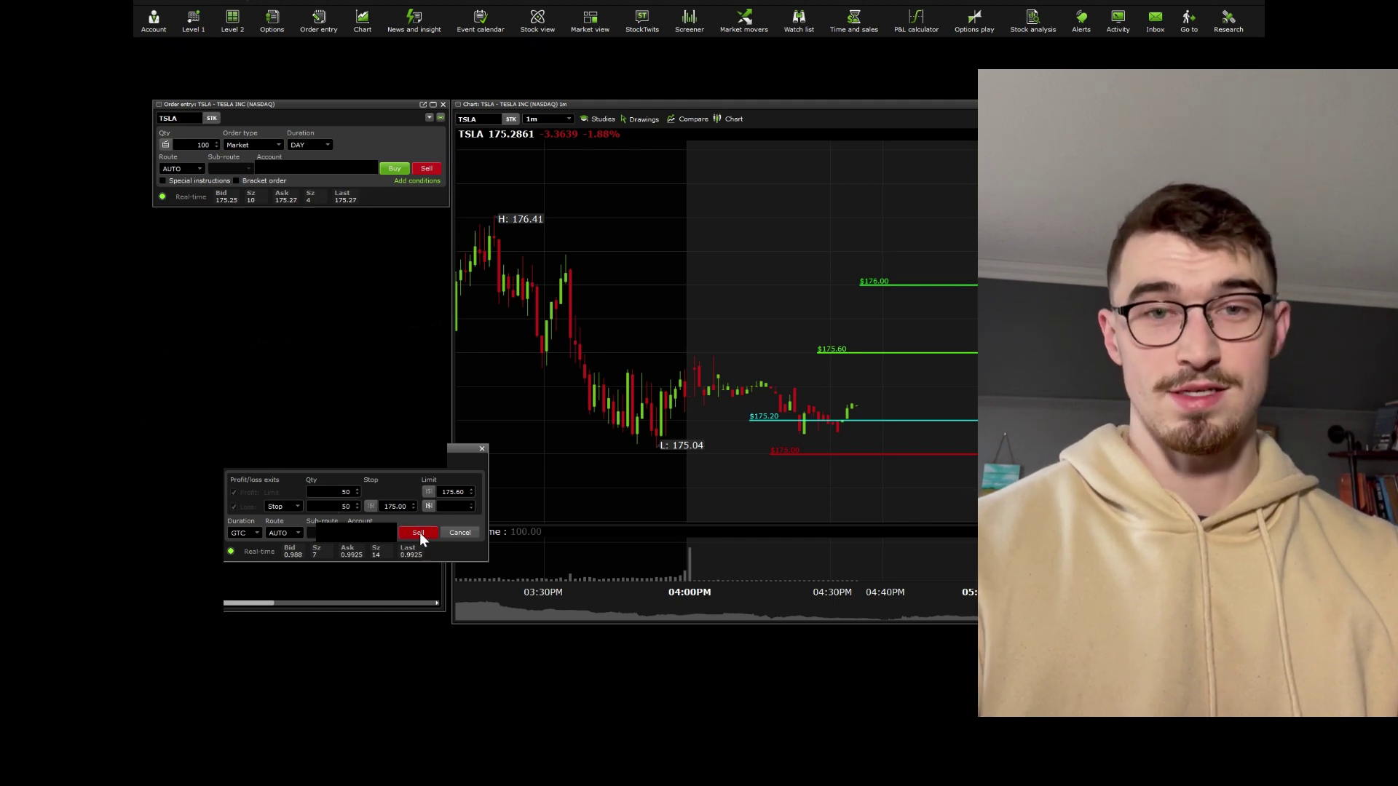